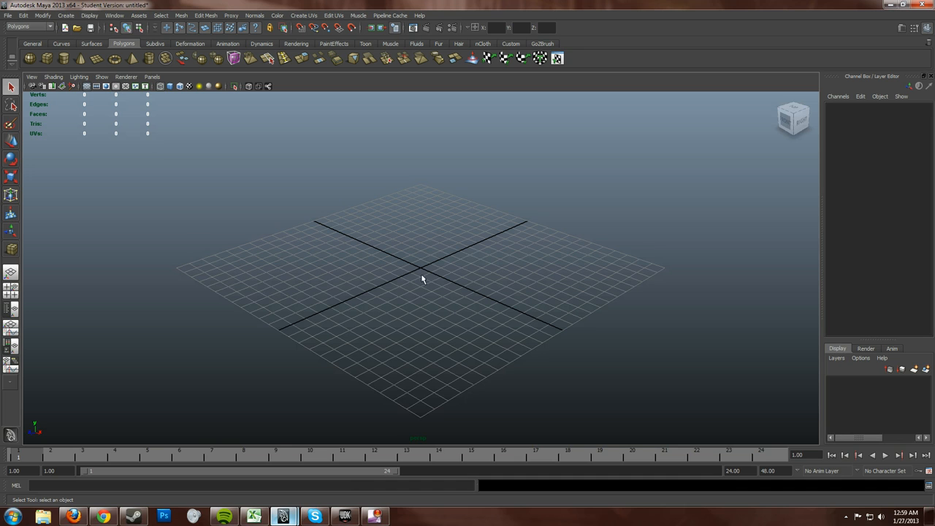
# - Import Candle_Holder_LowPoly_01.fbx from the Desktop into the empty scene
pyautogui.keyDown('alt'); pyautogui.moveTo(454, 287); pyautogui.dragTo(472, 287, button='right'); pyautogui.keyUp('alt')
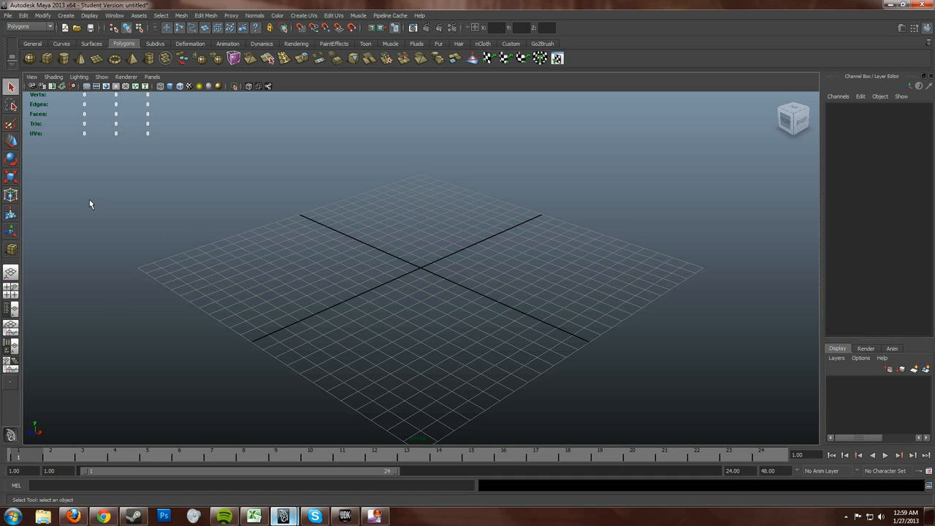
pyautogui.click(8, 16)
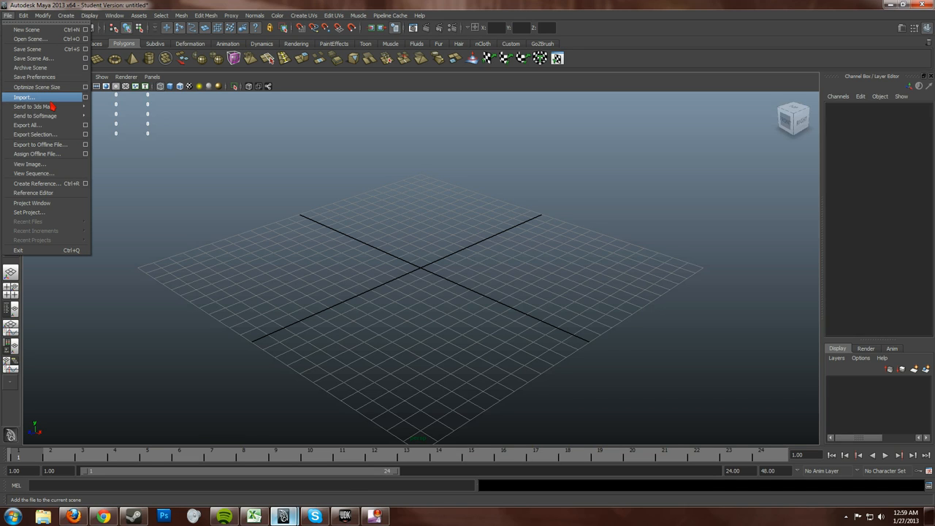
pyautogui.click(58, 97)
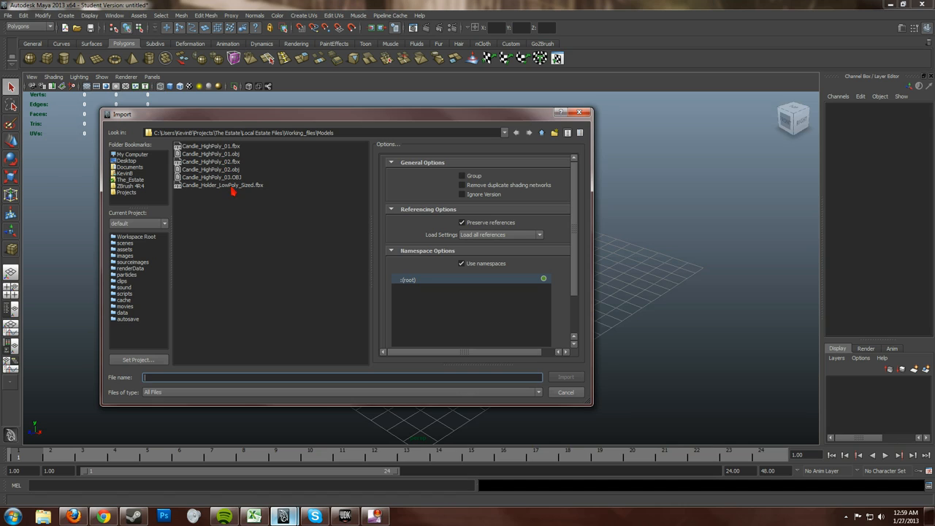
pyautogui.click(130, 161)
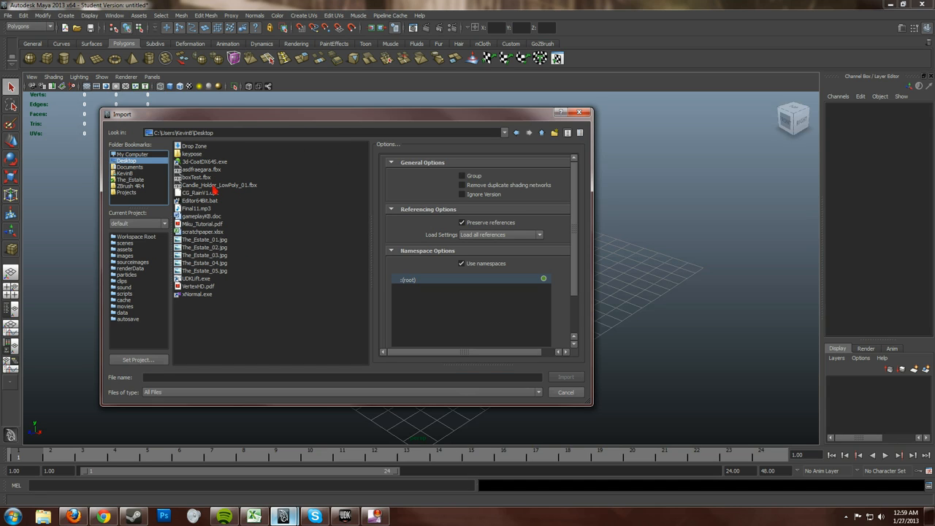
pyautogui.click(214, 186)
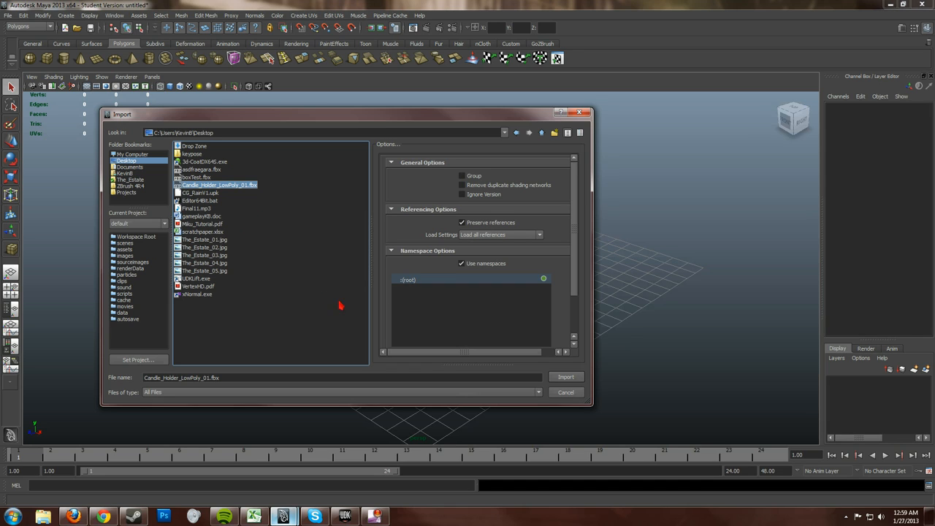
pyautogui.click(566, 377)
pyautogui.scroll(4, 483, 297)
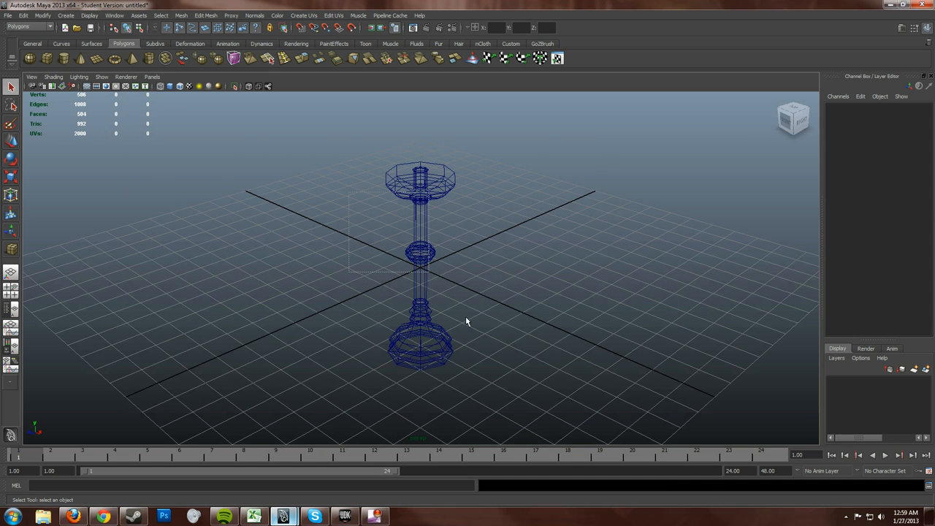
pyautogui.click(447, 332)
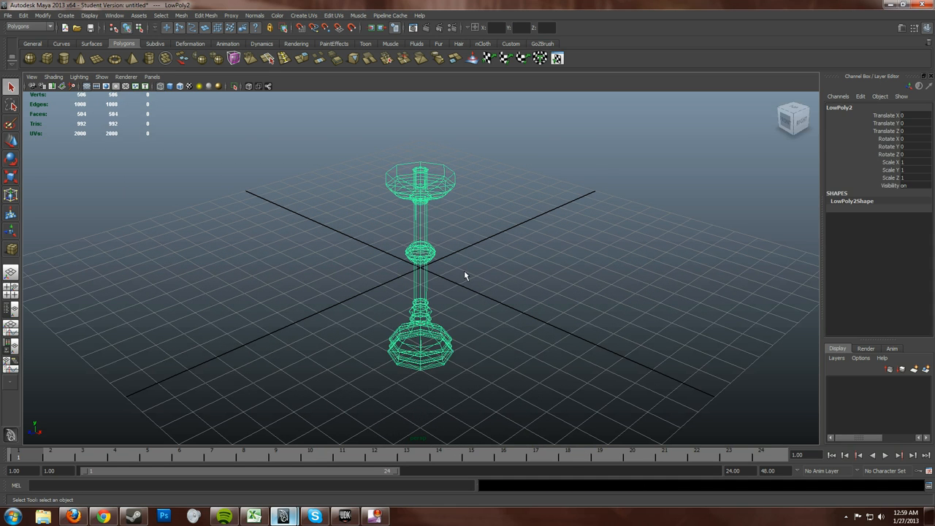
pyautogui.click(378, 346)
pyautogui.moveTo(378, 346)
pyautogui.keyDown('alt'); pyautogui.mouseDown()
pyautogui.moveTo(390, 315)
pyautogui.moveTo(377, 343)
pyautogui.moveTo(355, 307)
pyautogui.moveTo(355, 271)
pyautogui.moveTo(359, 349)
pyautogui.moveTo(368, 353)
pyautogui.mouseUp(); pyautogui.keyUp('alt')
pyautogui.moveTo(352, 306)
pyautogui.keyDown('alt'); pyautogui.mouseDown()
pyautogui.moveTo(355, 282)
pyautogui.moveTo(348, 323)
pyautogui.moveTo(338, 303)
pyautogui.moveTo(357, 317)
pyautogui.mouseUp(); pyautogui.keyUp('alt')
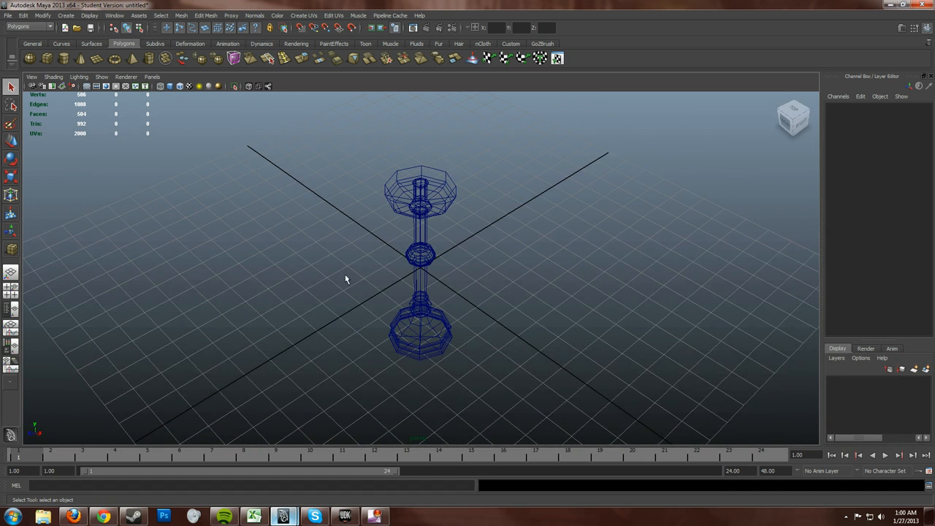
pyautogui.keyDown('alt'); pyautogui.moveTo(344, 277); pyautogui.dragTo(363, 280); pyautogui.keyUp('alt')
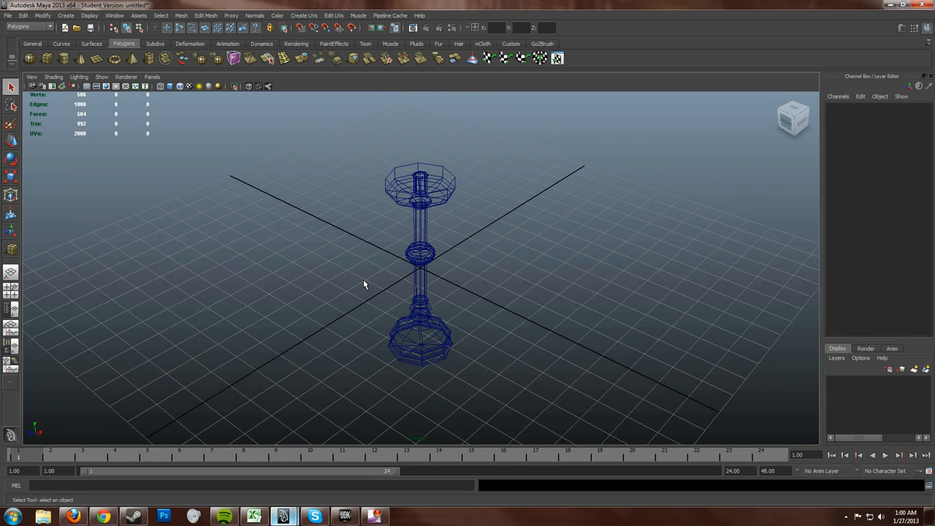
pyautogui.click(8, 15)
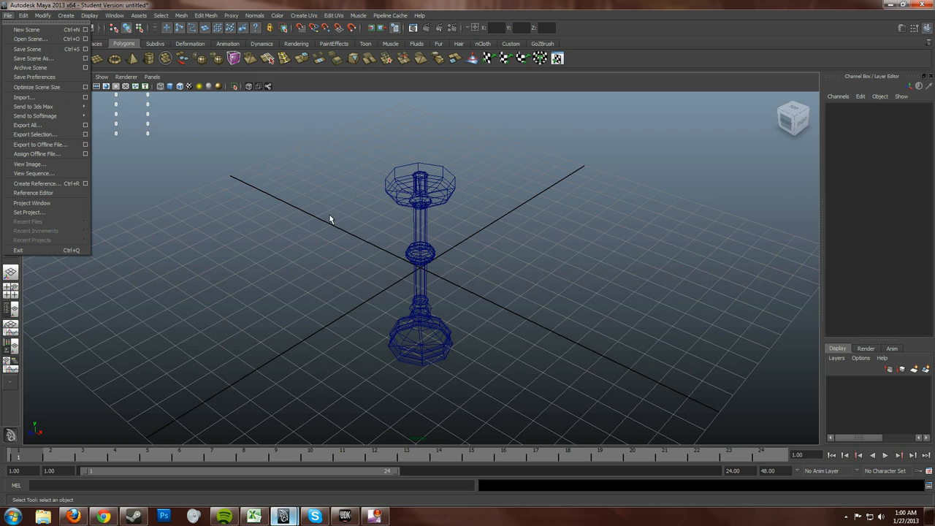
# - Select the whole candle holder and open the FBX export preset from the Export Selection options
pyautogui.moveTo(294, 217); pyautogui.dragTo(440, 277)
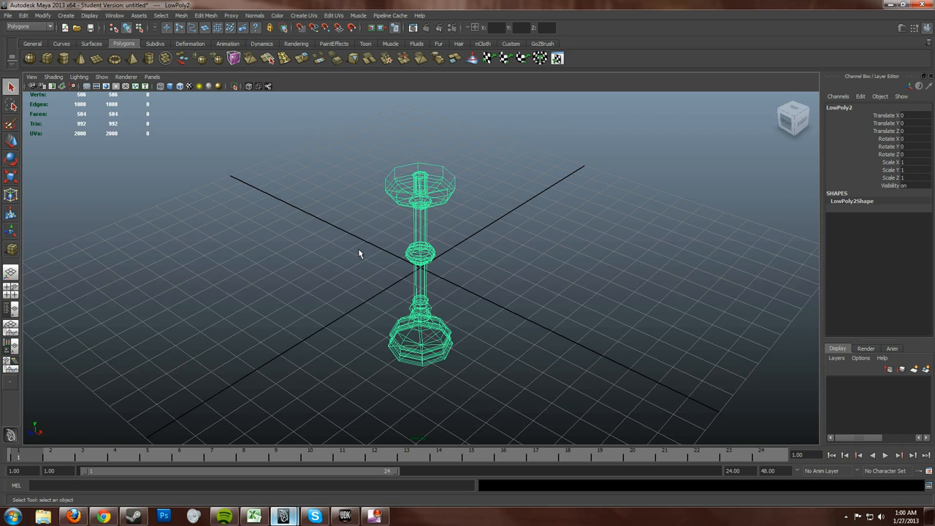
pyautogui.click(7, 16)
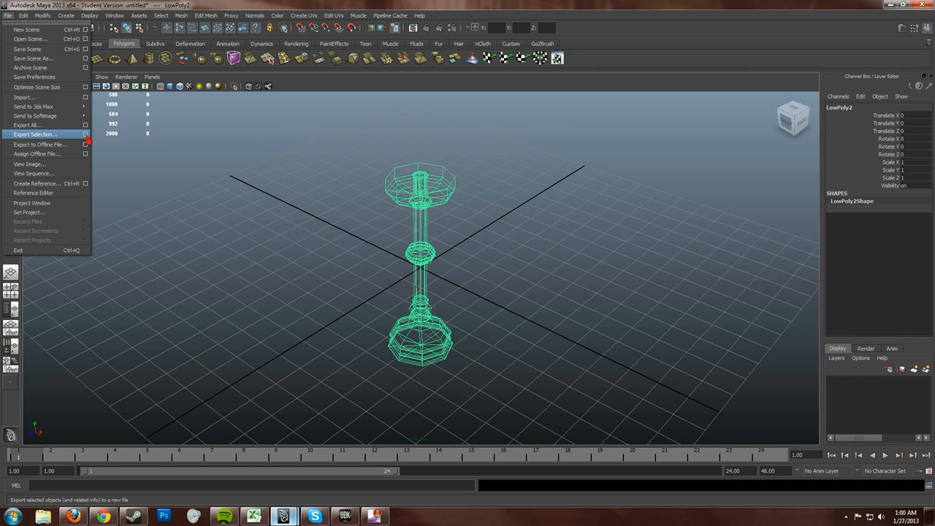
pyautogui.click(85, 135)
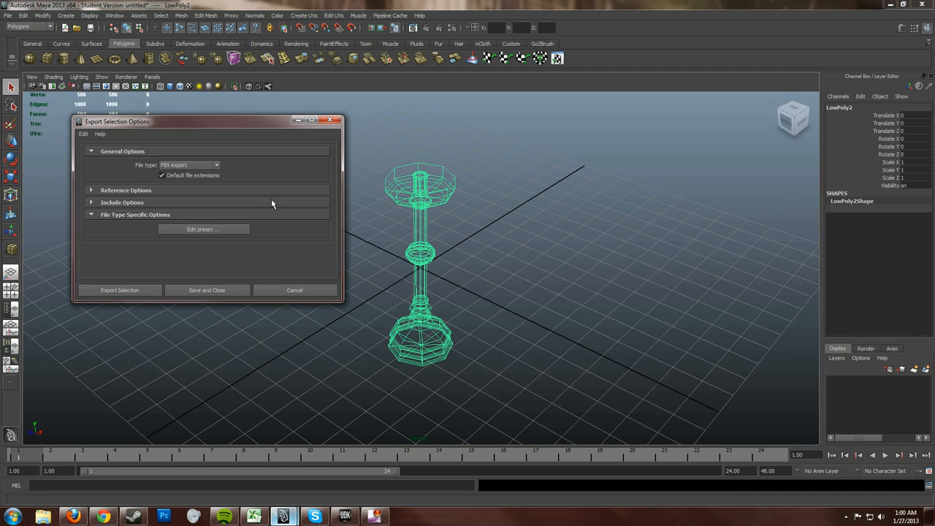
pyautogui.moveTo(205, 130); pyautogui.dragTo(206, 143)
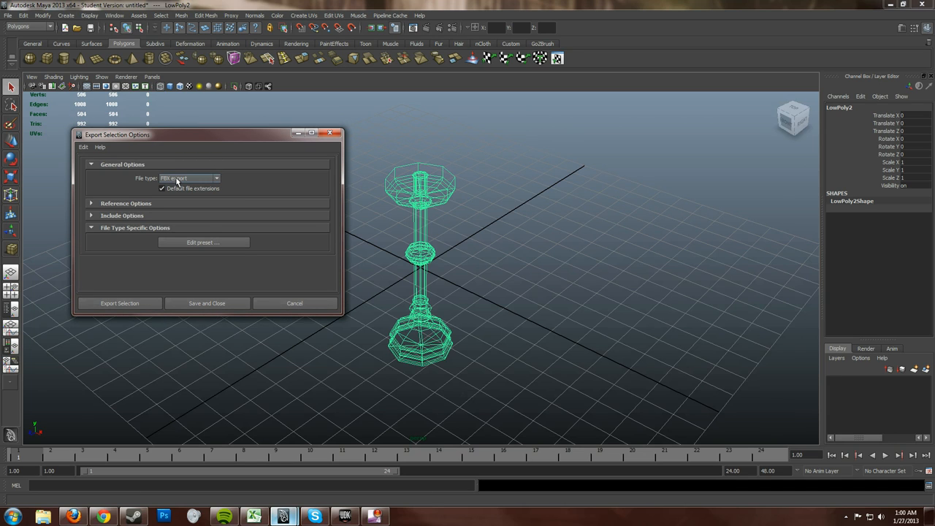
pyautogui.click(218, 242)
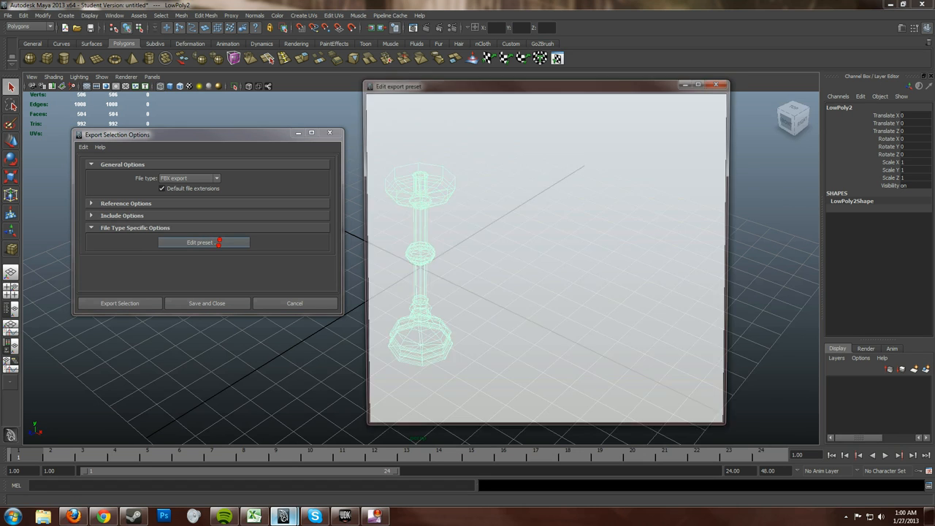
pyautogui.moveTo(508, 87); pyautogui.dragTo(552, 78)
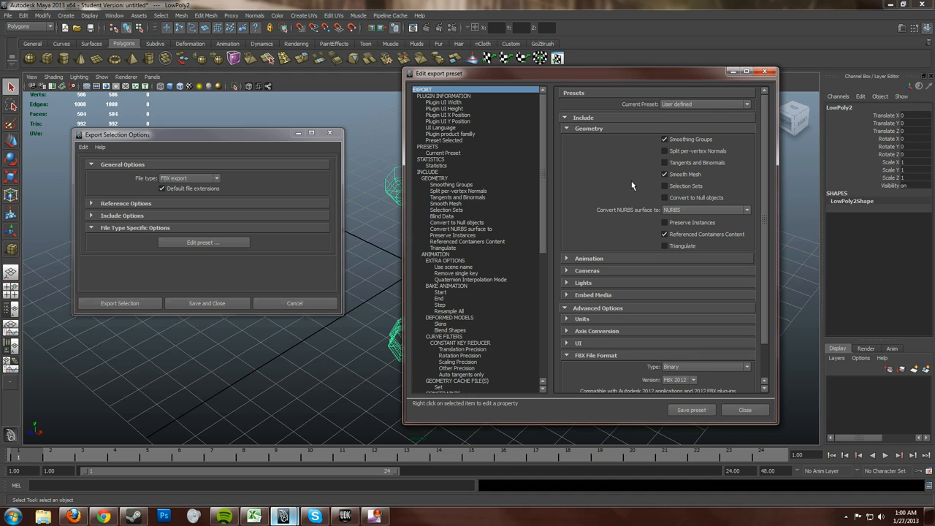
# - Review the Geometry options in the FBX export preset, keeping Smoothing Groups enabled
pyautogui.scroll(-1, 633, 185)
pyautogui.scroll(1, 633, 185)
pyautogui.click(565, 128)
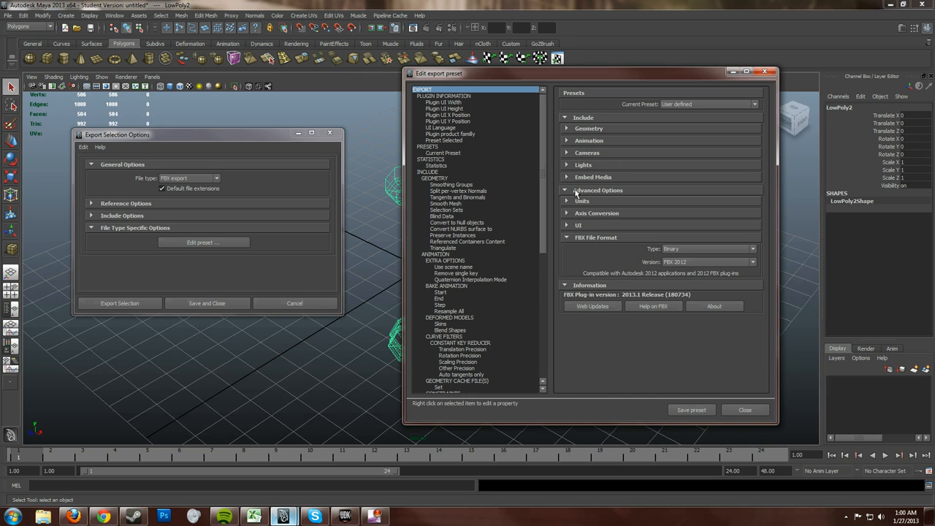
pyautogui.click(568, 130)
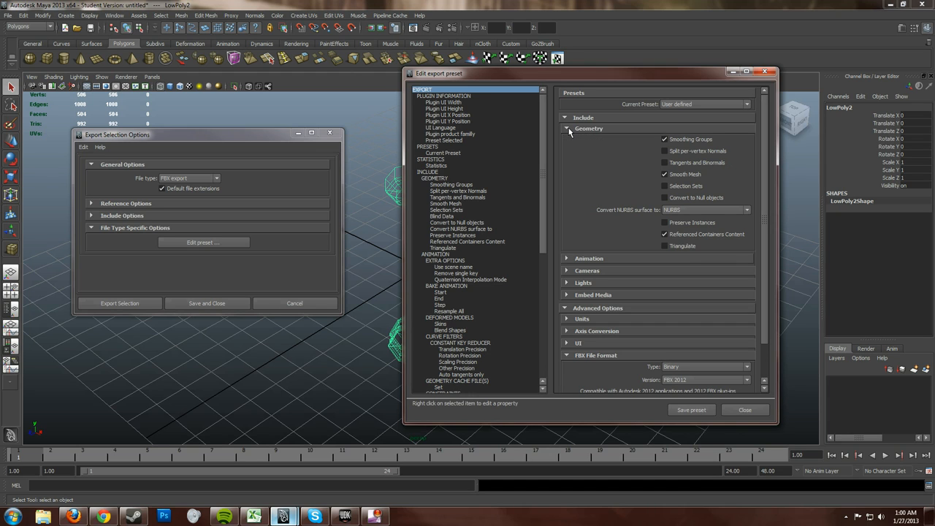
pyautogui.click(665, 140)
pyautogui.scroll(-3, 626, 164)
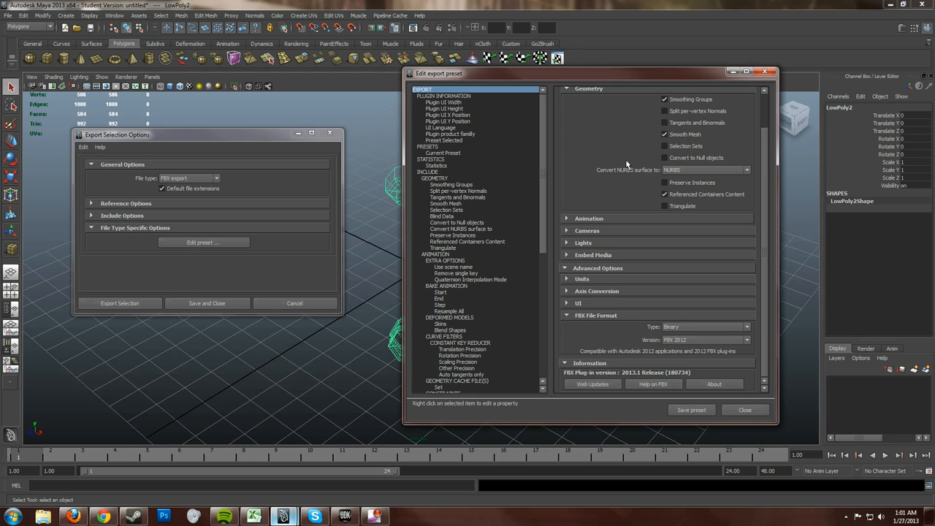
# - Choose FBX 2012 as the FBX file format version and close the export preset
pyautogui.click(584, 319)
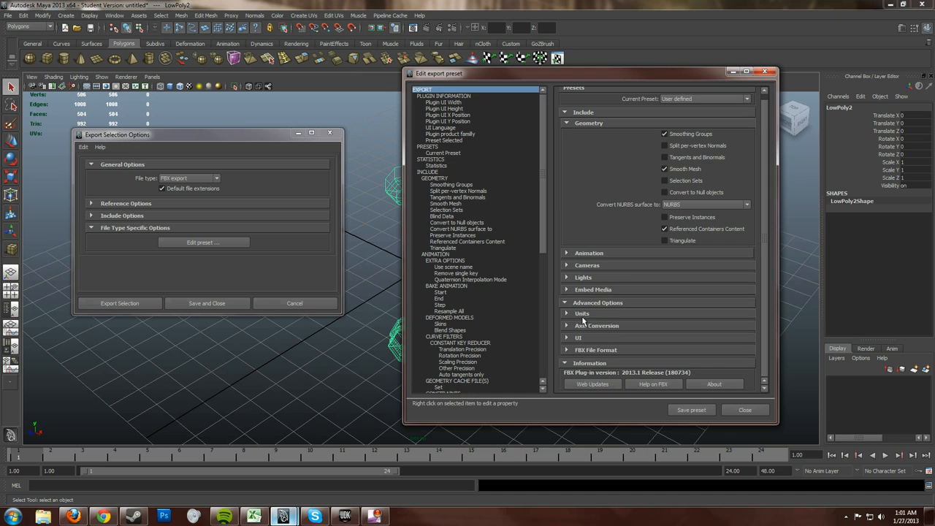
pyautogui.click(571, 352)
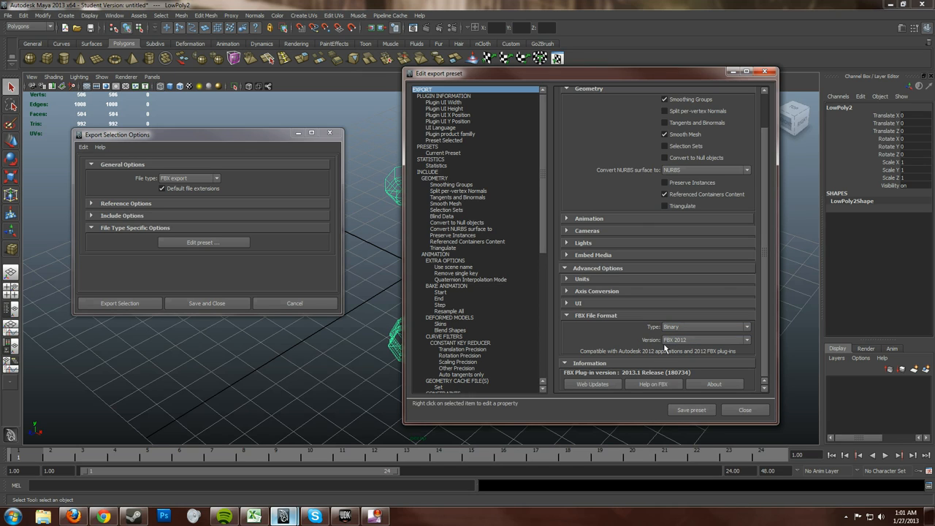
pyautogui.click(714, 339)
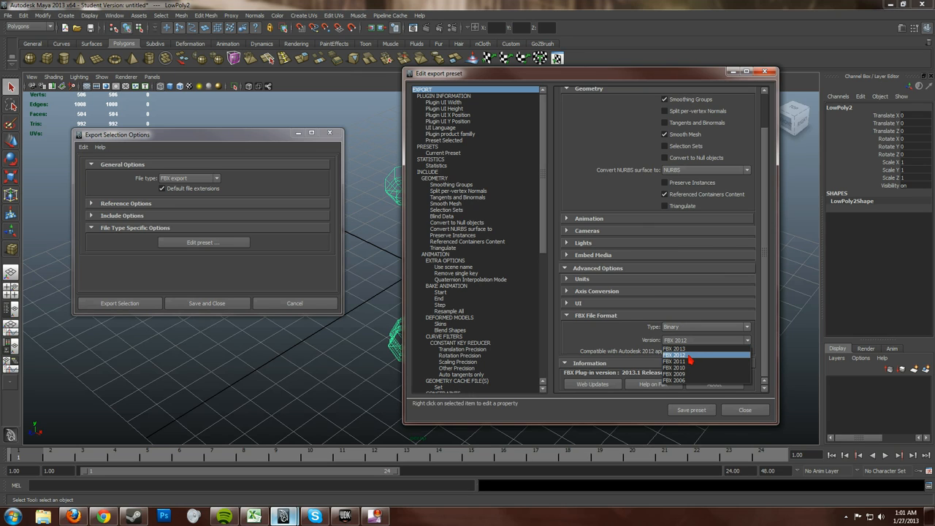
pyautogui.click(688, 356)
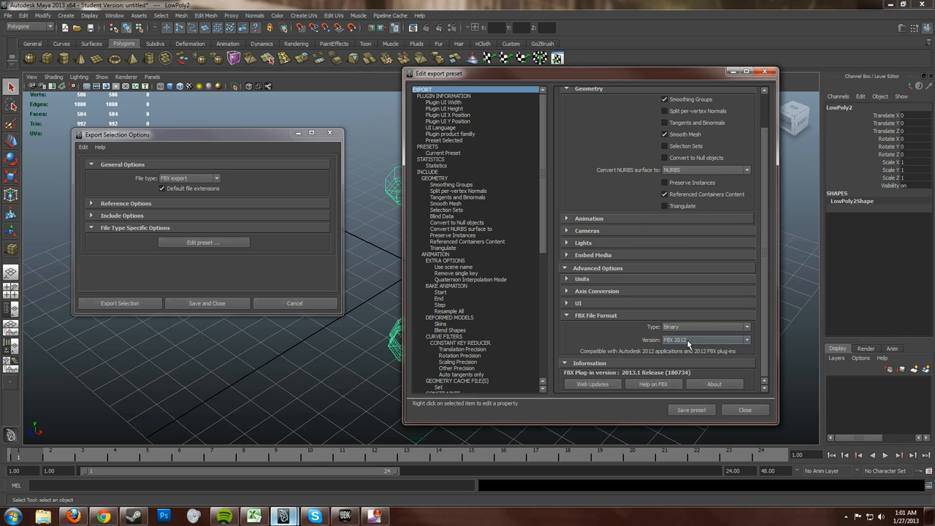
pyautogui.click(744, 409)
# - Export the selected candle holder to the Desktop as Candle_Holder_LowPoly_01.fbx, replacing the existing file
pyautogui.moveTo(226, 137); pyautogui.dragTo(204, 141)
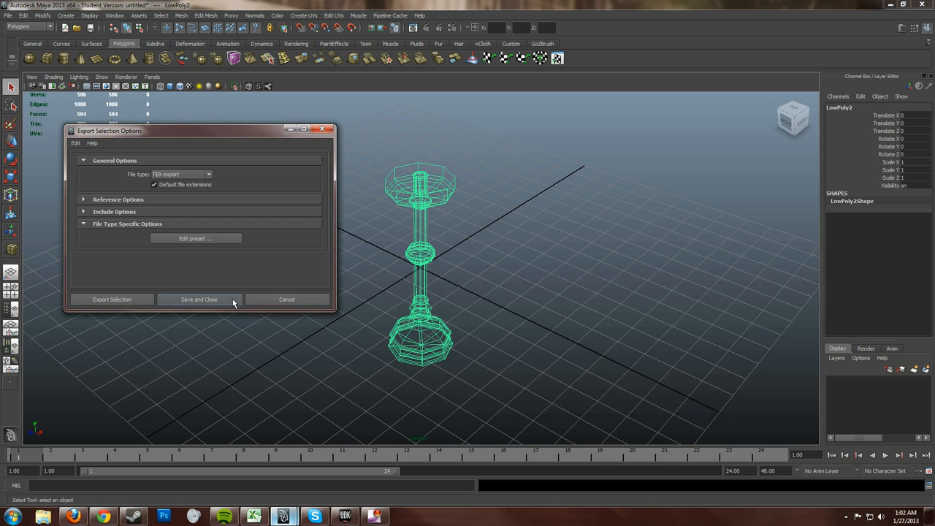
pyautogui.click(111, 300)
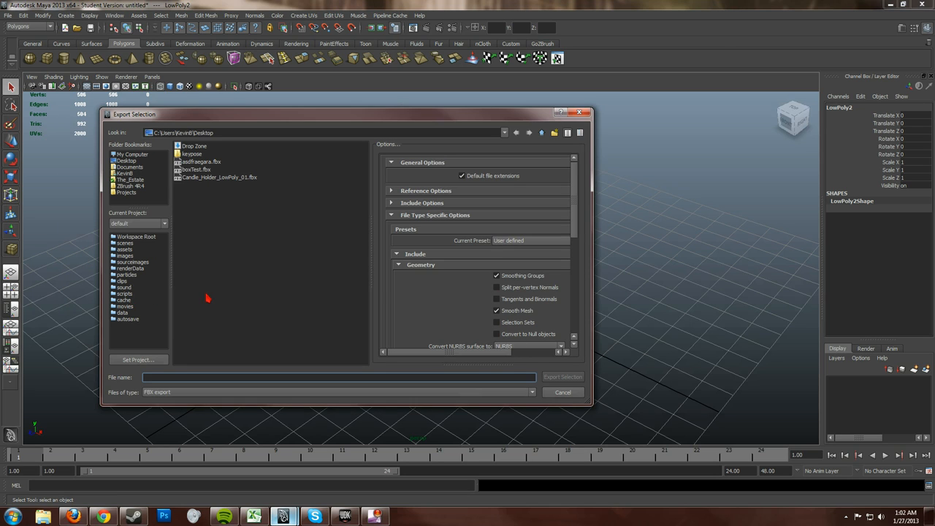
pyautogui.click(204, 180)
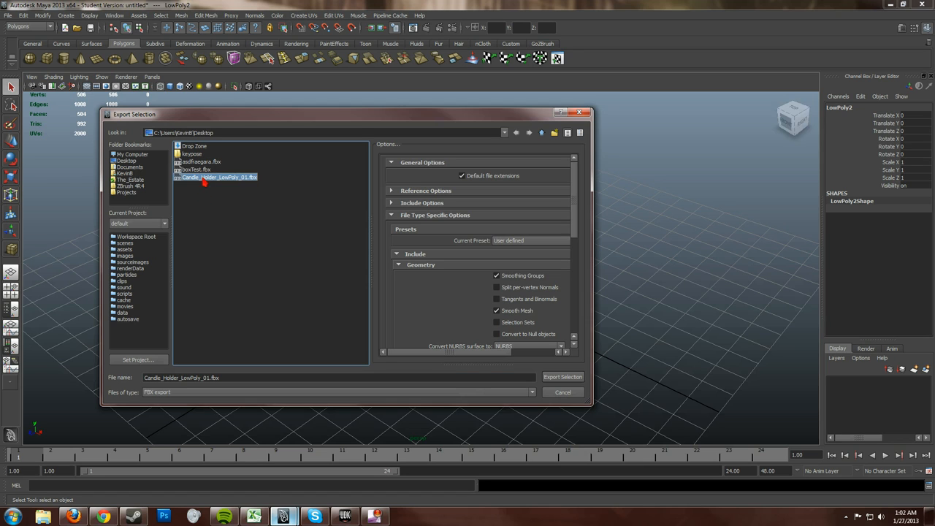
pyautogui.click(576, 382)
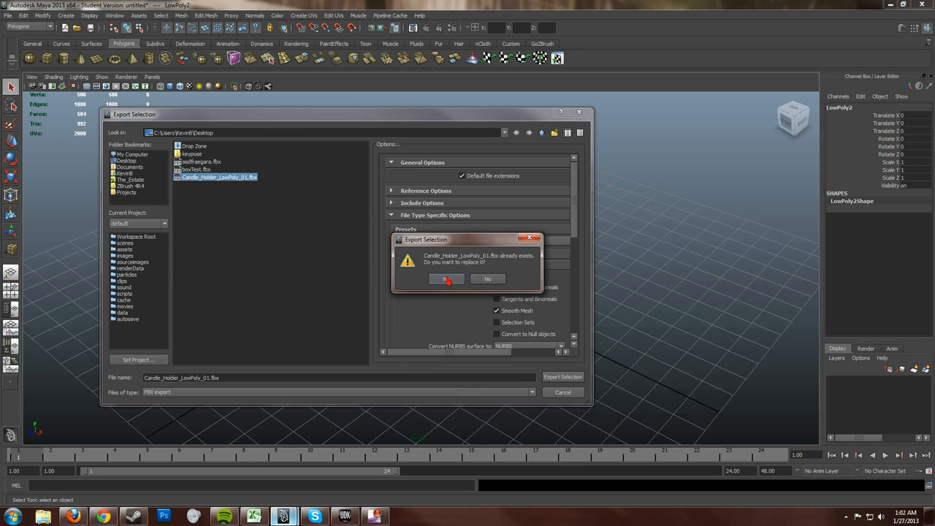
pyautogui.click(448, 279)
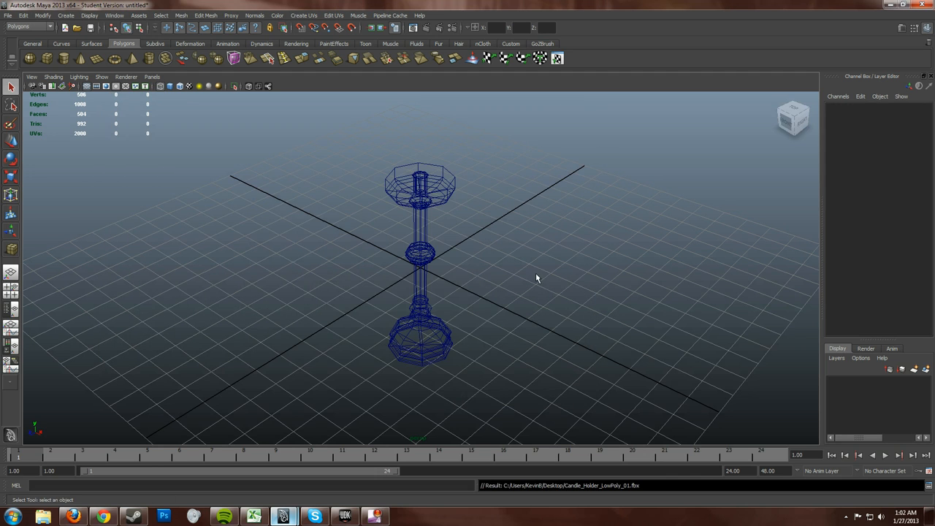
# - Switch to Unreal Development Kit and display the perspective viewport in Lit mode
pyautogui.click(345, 516)
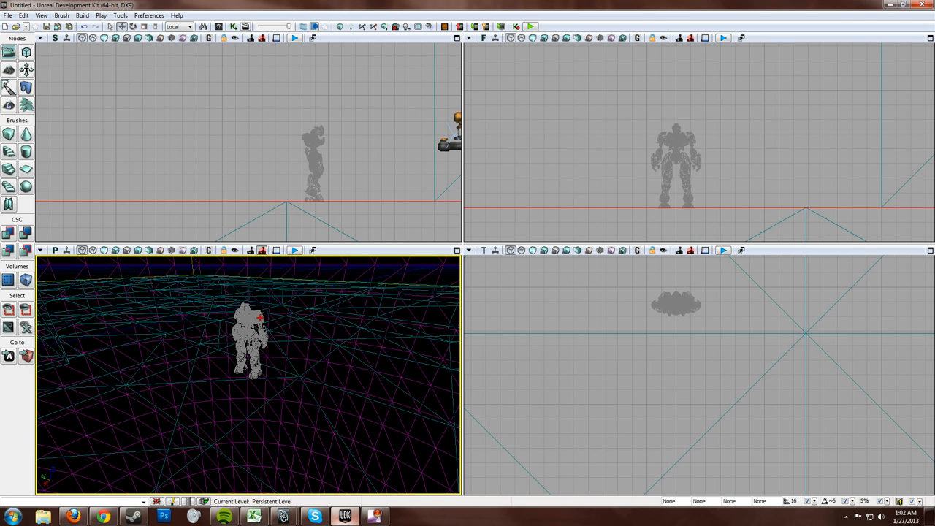
pyautogui.click(104, 249)
pyautogui.moveTo(270, 307); pyautogui.dragTo(205, 300, button='right')
pyautogui.press('d')
pyautogui.click(116, 252)
pyautogui.press('w')
pyautogui.moveTo(313, 361); pyautogui.dragTo(315, 361, button='right')
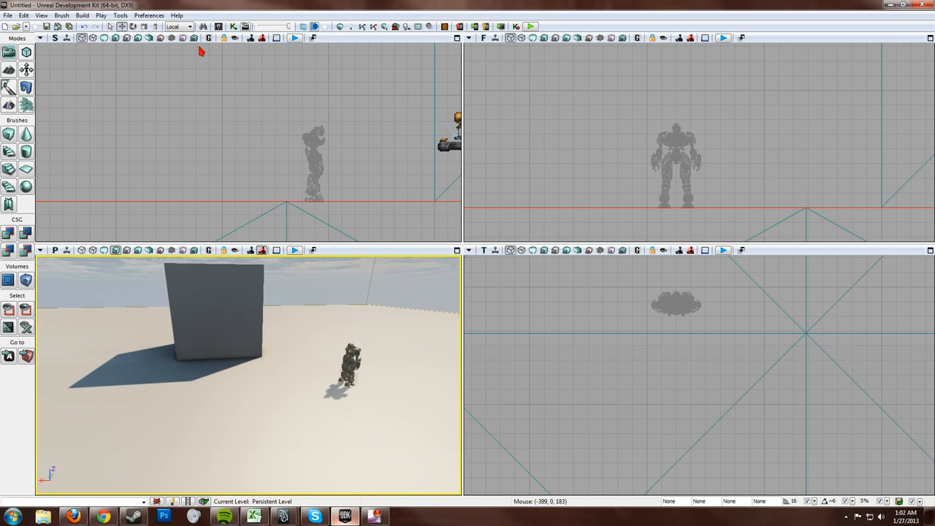
# - Import Candle_Holder_LowPoly_01.fbx from the Desktop through the Content Browser as a static mesh in the asdf package
pyautogui.click(219, 26)
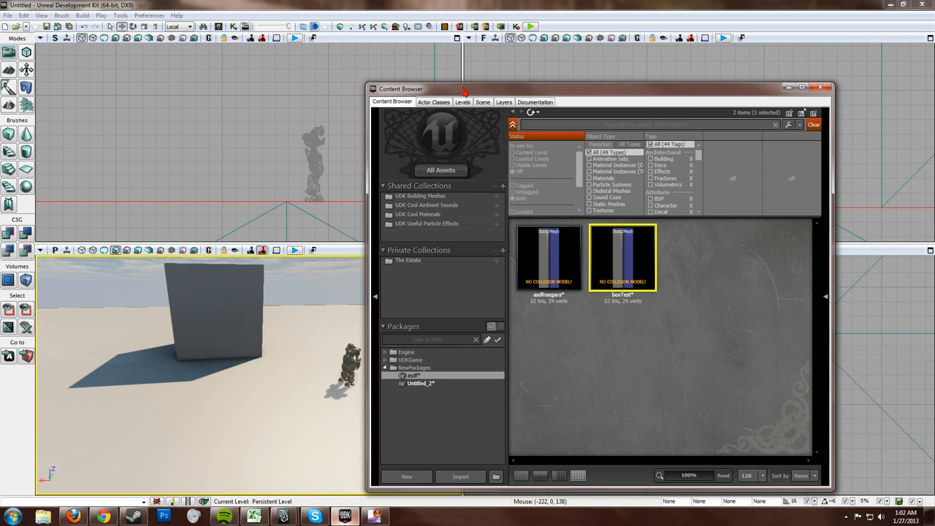
pyautogui.click(477, 458)
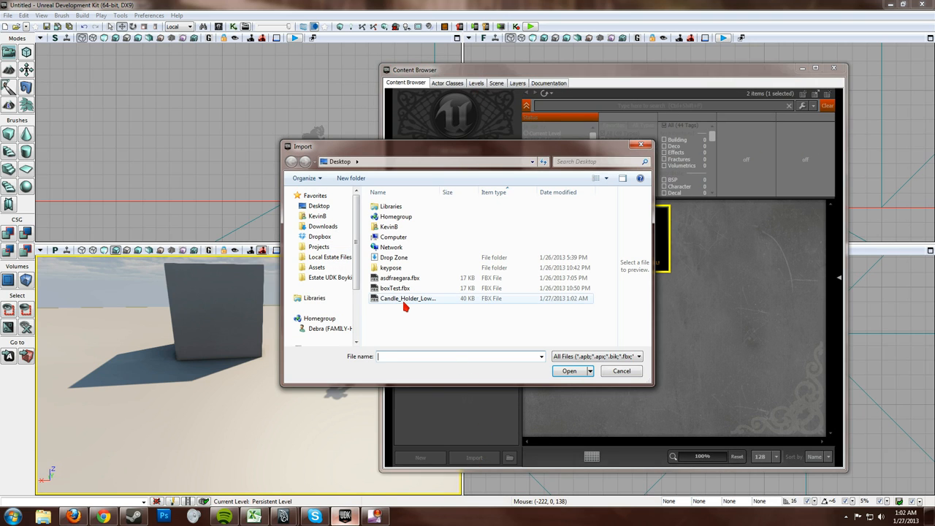
pyautogui.click(404, 299)
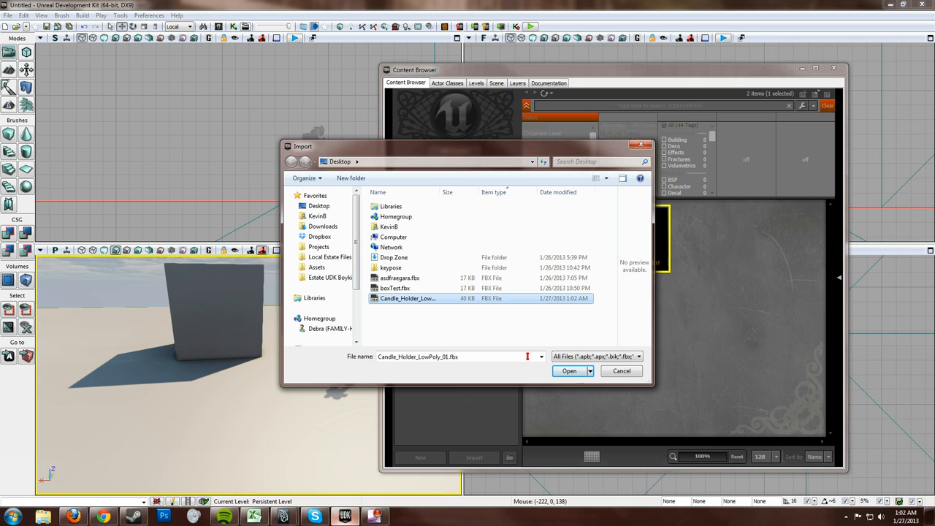
pyautogui.click(569, 371)
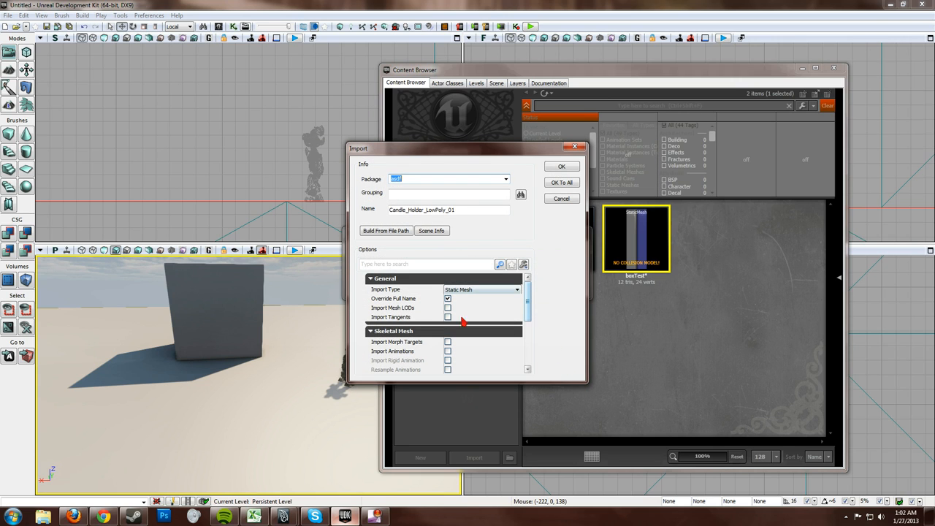
pyautogui.click(442, 209)
pyautogui.click(563, 168)
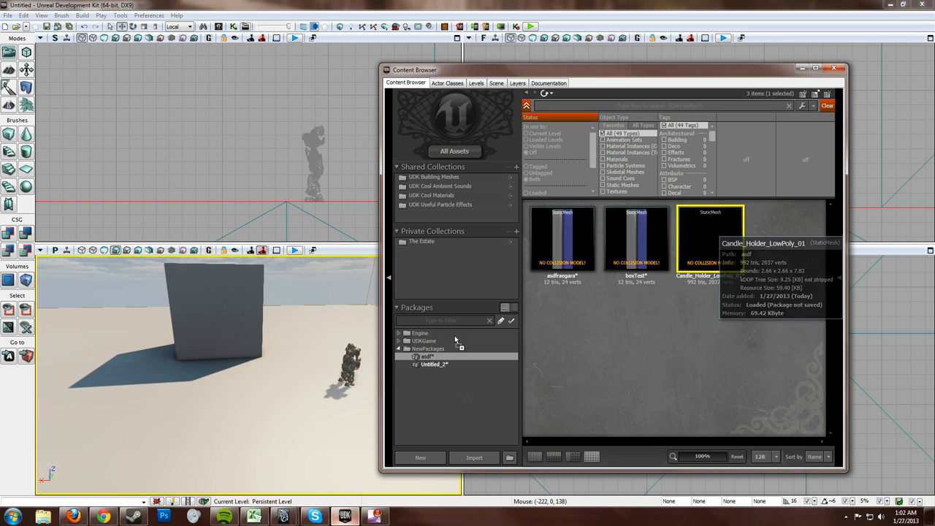
# - Place the Candle_Holder_LowPoly_01 static mesh on the ground near the large box in the perspective viewport and examine its size
pyautogui.moveTo(719, 248); pyautogui.dragTo(252, 402)
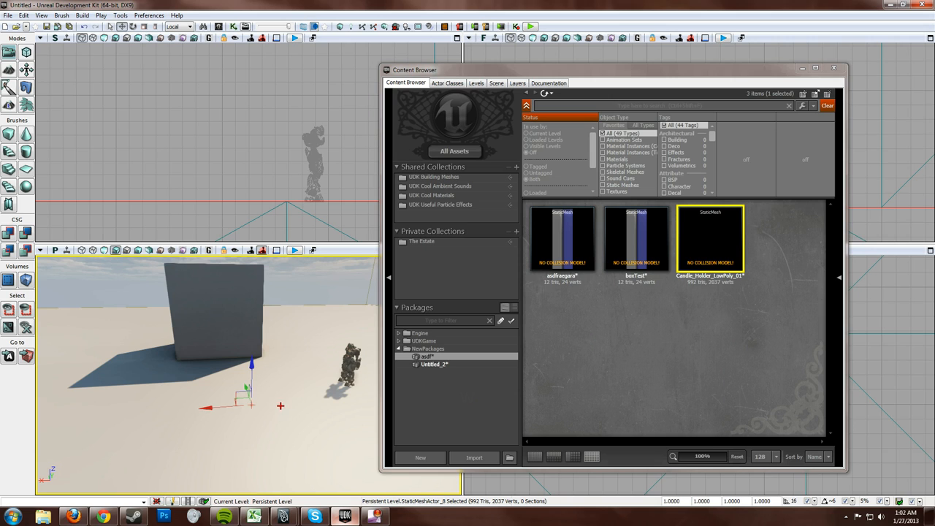
pyautogui.moveTo(280, 405); pyautogui.dragTo(277, 402, button='right')
pyautogui.press('a')
pyautogui.press('w')
pyautogui.press('d')
pyautogui.press('w')
pyautogui.press('s')
pyautogui.press('e')
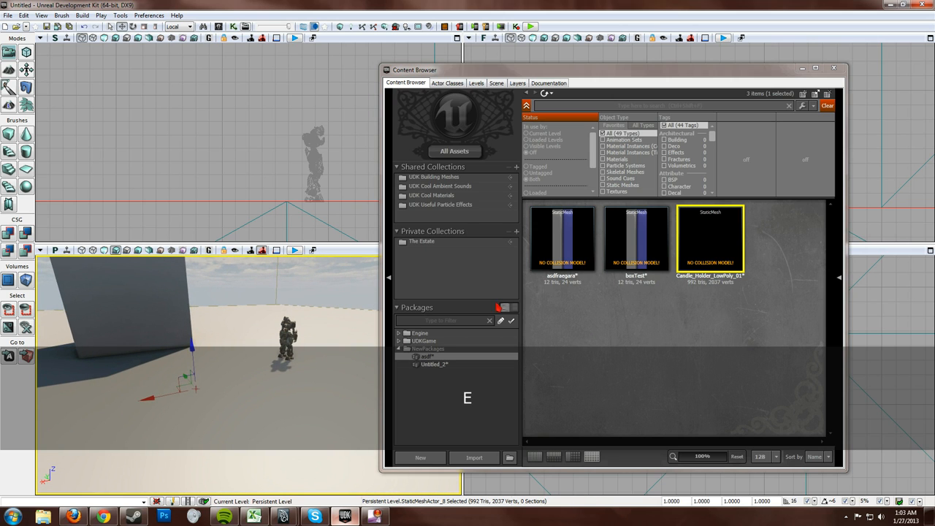
# - Minimize the Content Browser, switch to Maya and select the whole LowPoly2 candle holder in object mode
pyautogui.click(801, 68)
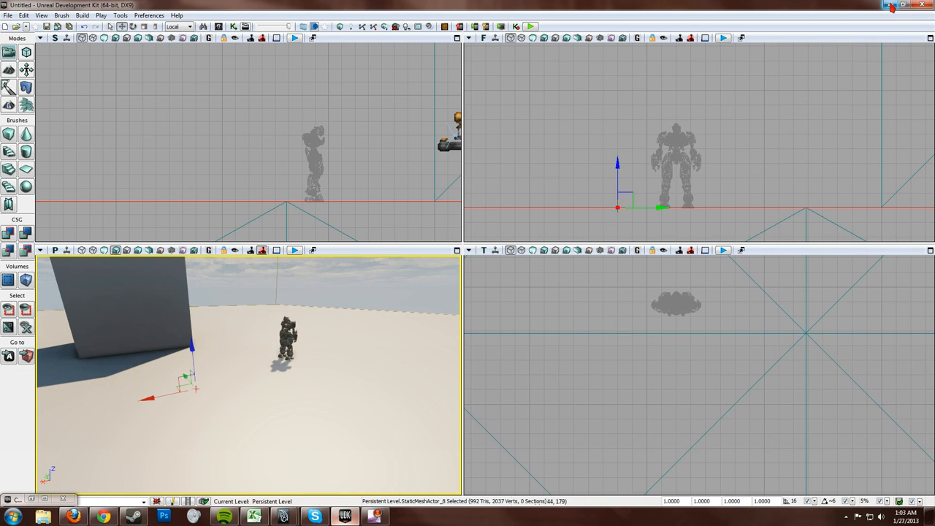
pyautogui.click(889, 5)
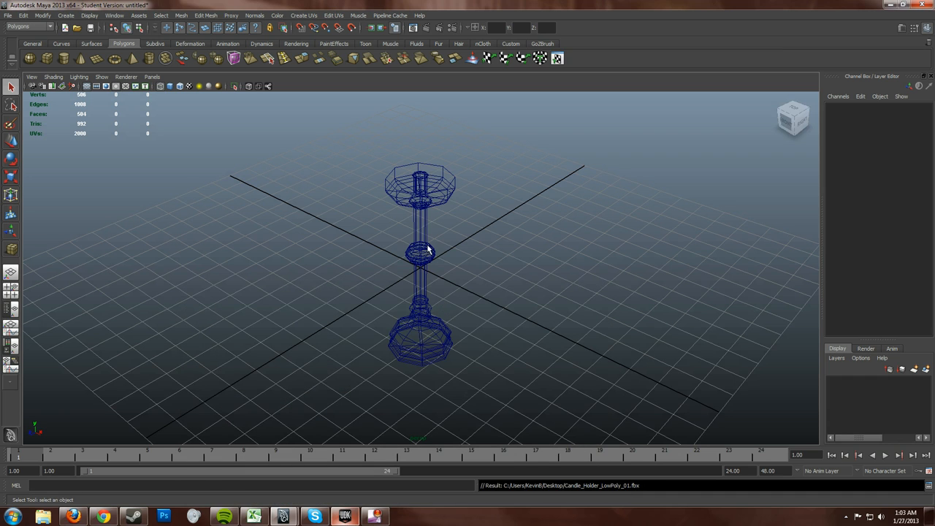
pyautogui.moveTo(427, 246); pyautogui.dragTo(372, 238, button='right')
pyautogui.moveTo(313, 178); pyautogui.dragTo(511, 309)
pyautogui.click(297, 244)
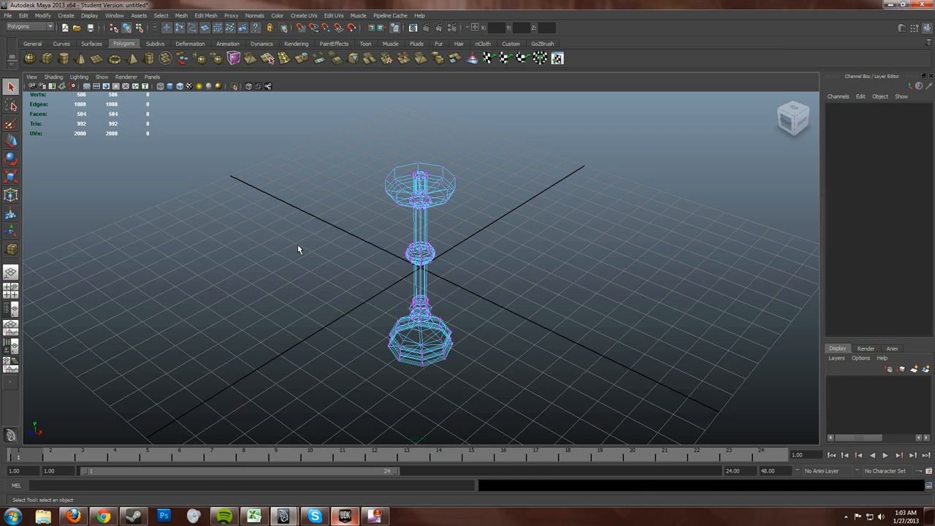
pyautogui.press('q')
pyautogui.moveTo(420, 241); pyautogui.dragTo(463, 242, button='right')
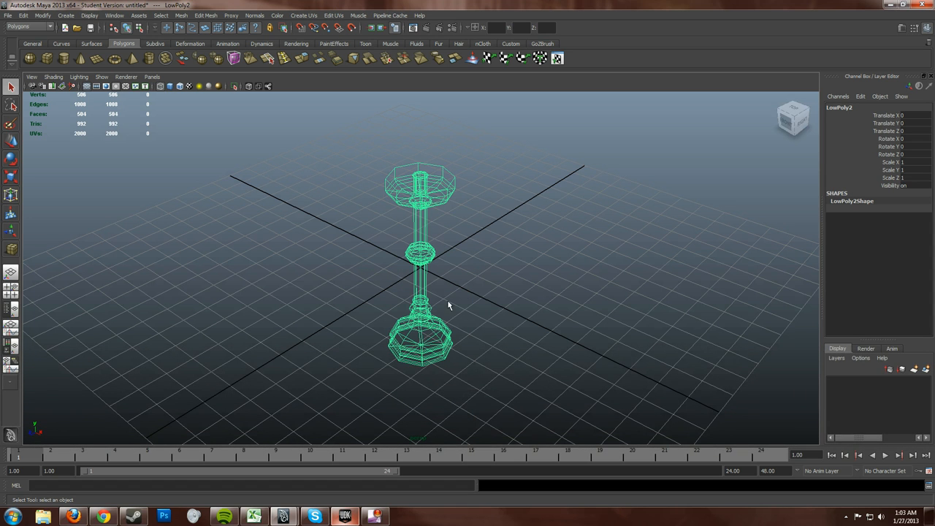
pyautogui.press('alt')
pyautogui.click(358, 246)
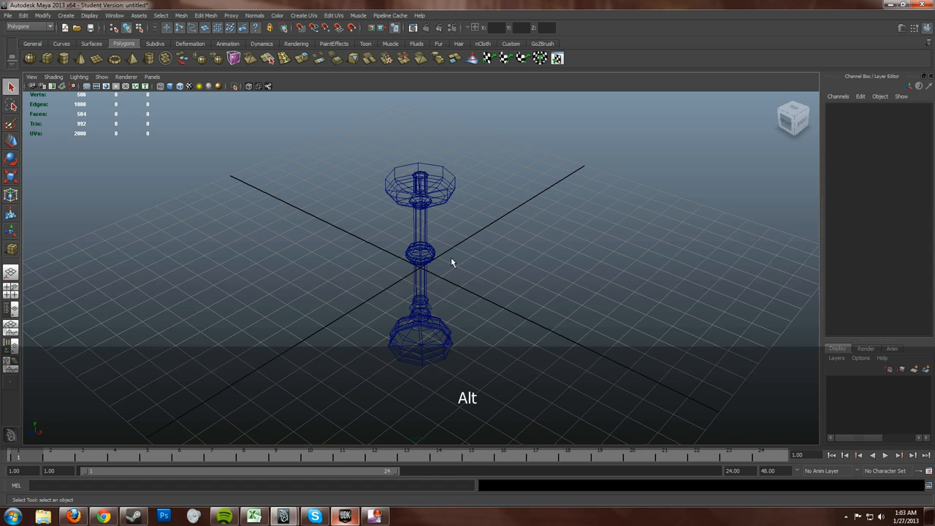
pyautogui.moveTo(450, 257); pyautogui.dragTo(382, 185)
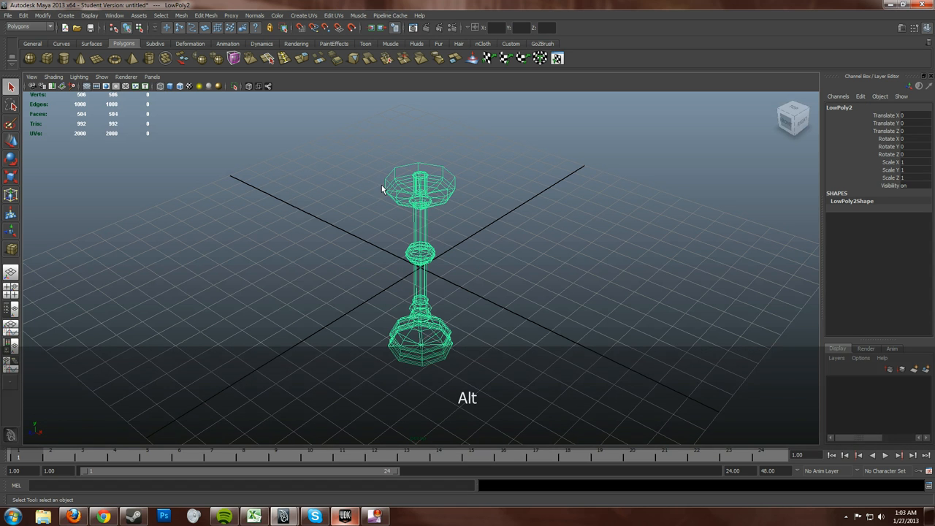
# - Configure the Maya grid with a length and width of 512 units, grid lines every 16 units and 1 subdivision
pyautogui.click(89, 16)
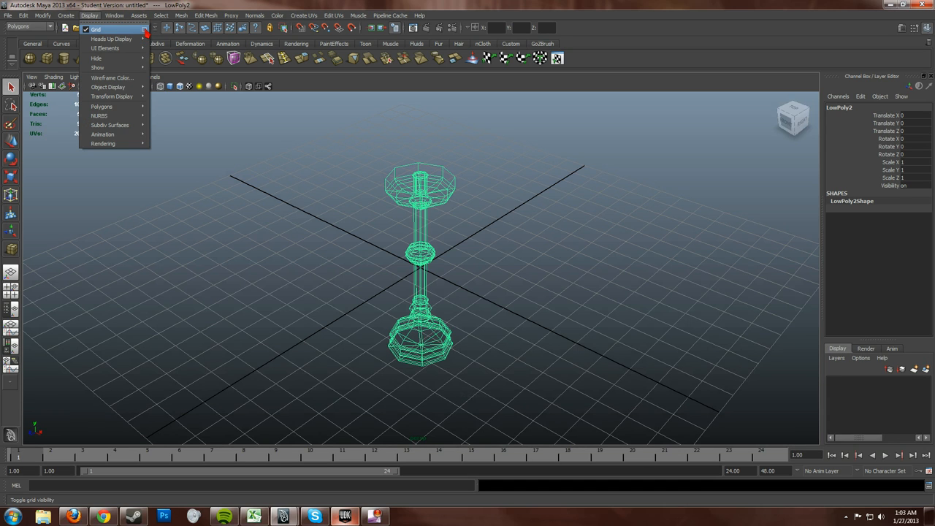
pyautogui.click(145, 30)
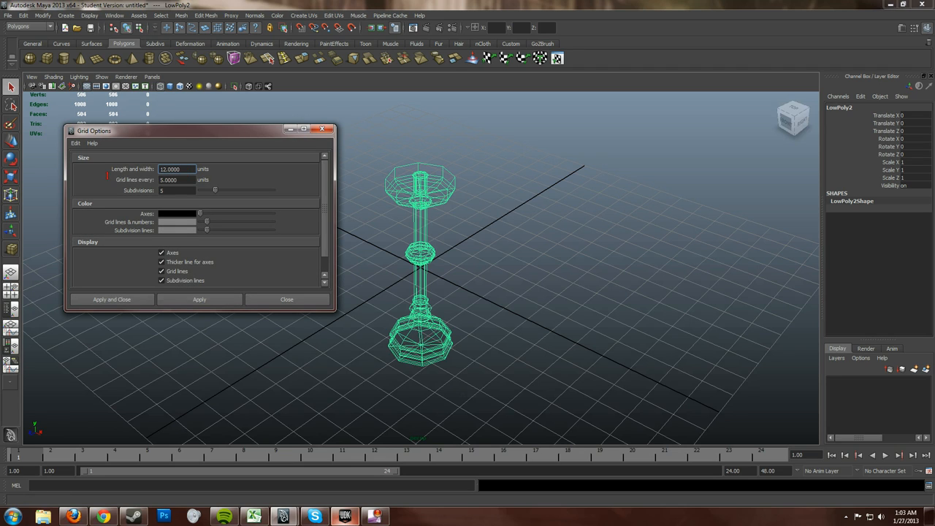
pyautogui.doubleClick(179, 169)
pyautogui.write('512')
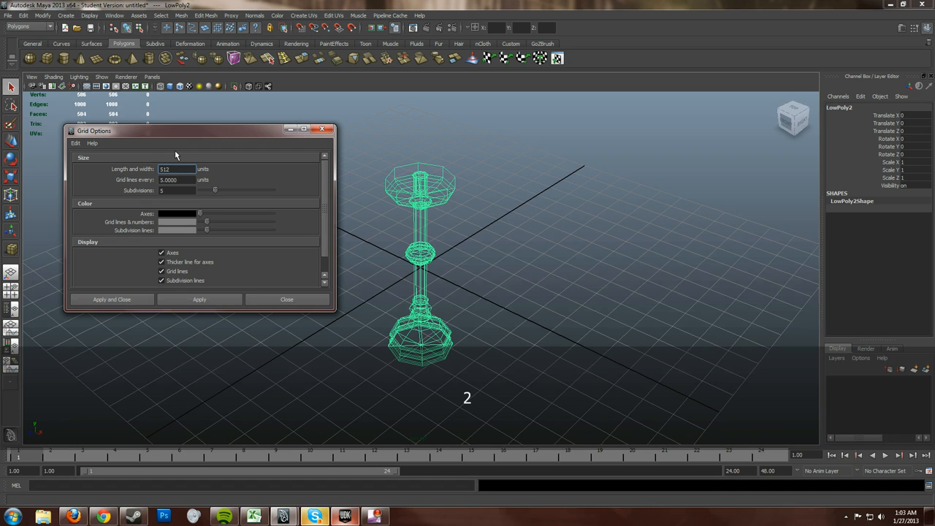
pyautogui.press('Tab')
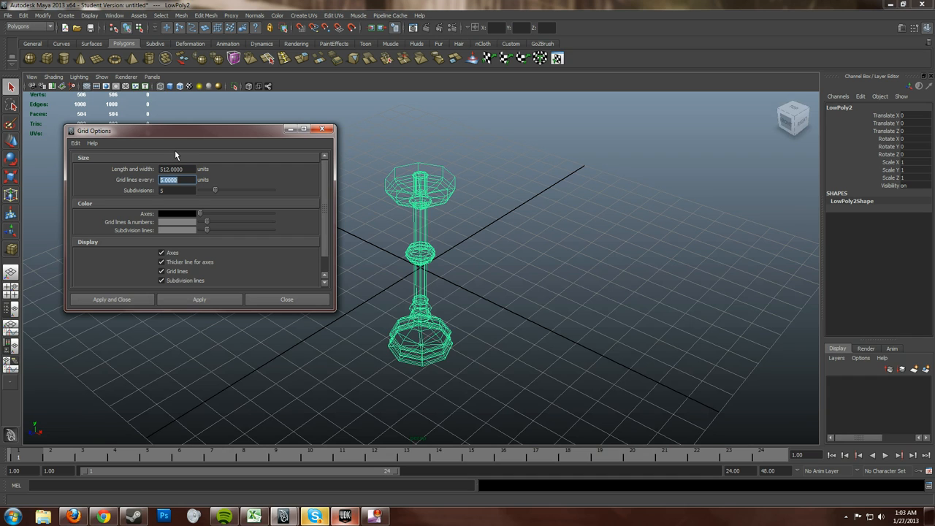
pyautogui.write('16')
pyautogui.press('Tab')
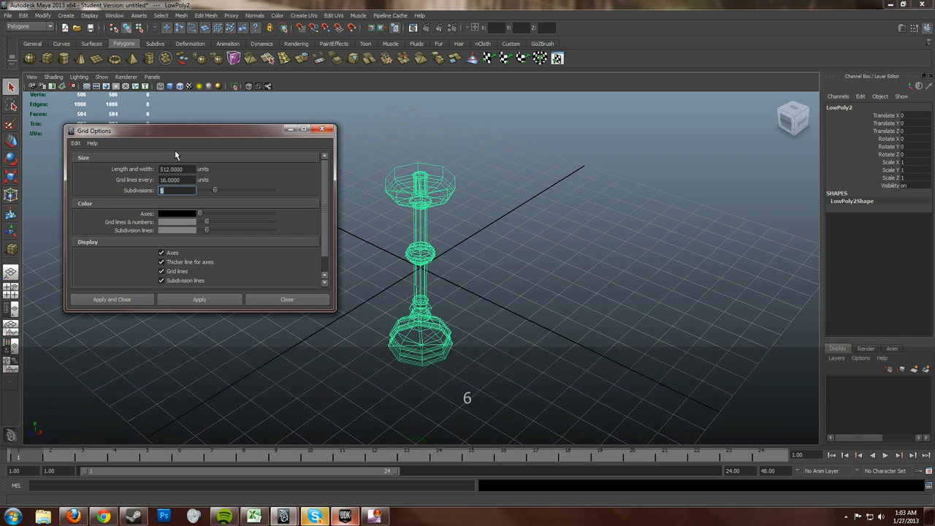
pyautogui.write('1')
pyautogui.press('Return')
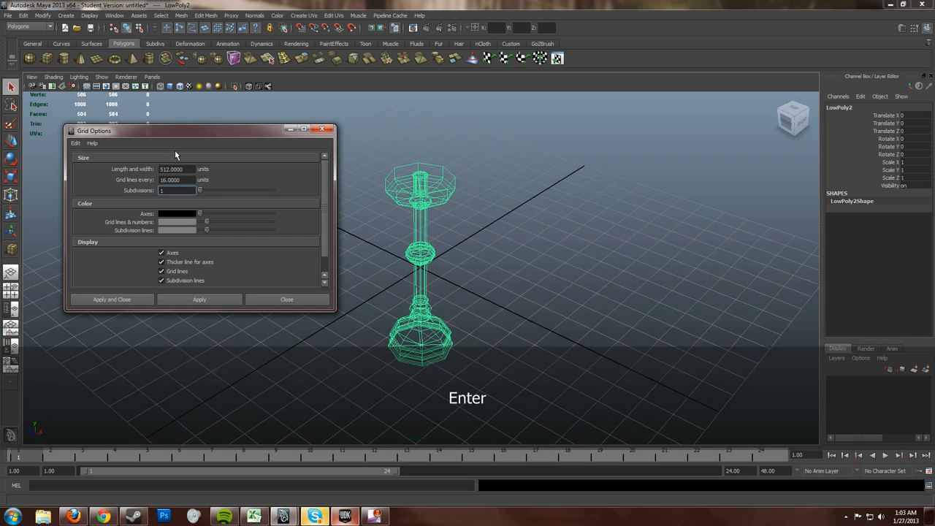
pyautogui.click(204, 299)
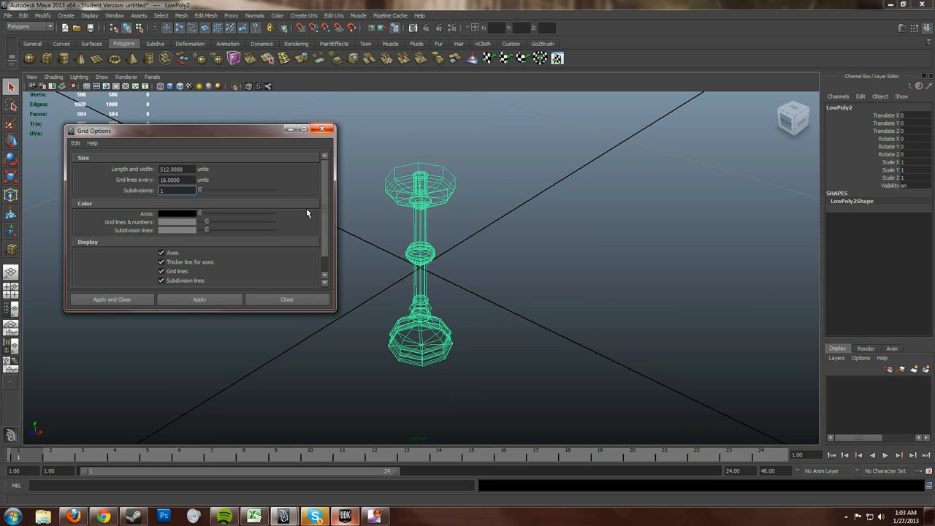
pyautogui.click(316, 298)
# - Select the tiny candle holder at the origin and scale it up uniformly to about 25.5 on all axes
pyautogui.click(353, 258)
pyautogui.scroll(-10, 356, 279)
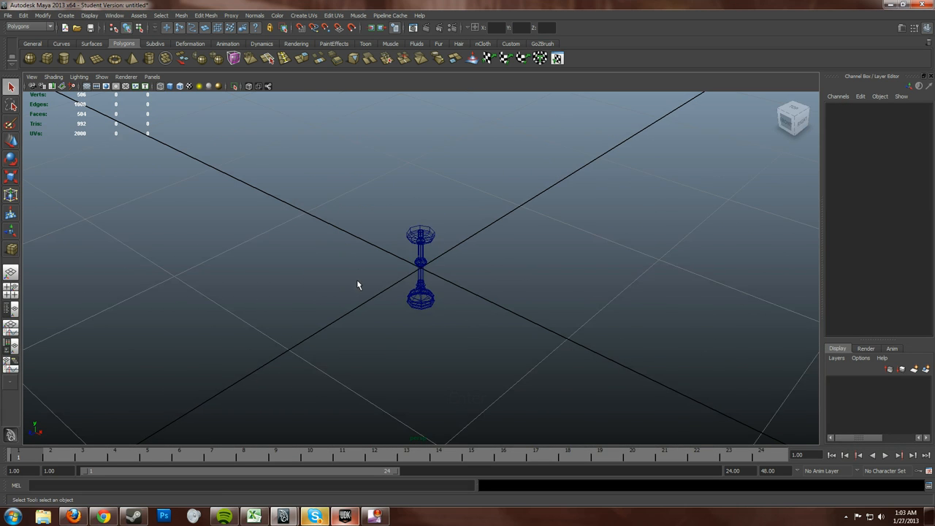
pyautogui.scroll(-5, 374, 295)
pyautogui.scroll(5, 397, 262)
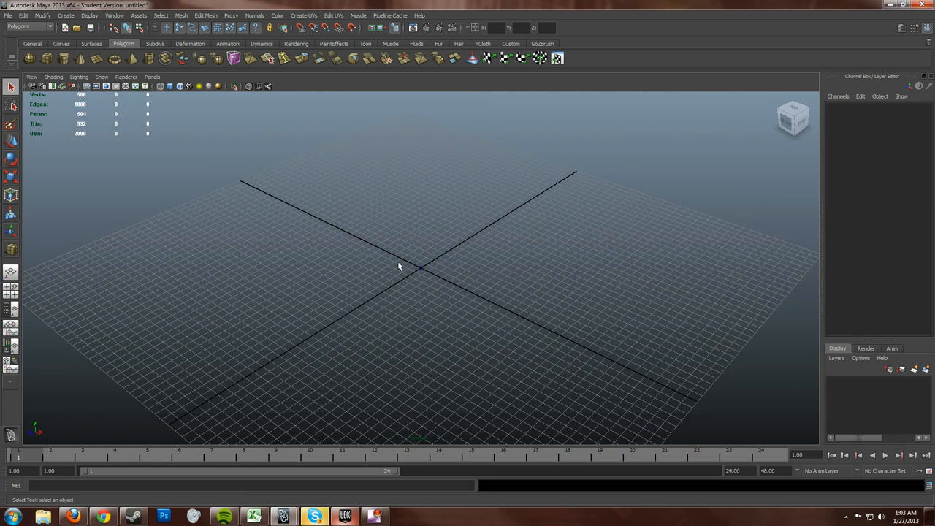
pyautogui.moveTo(397, 262); pyautogui.dragTo(468, 293)
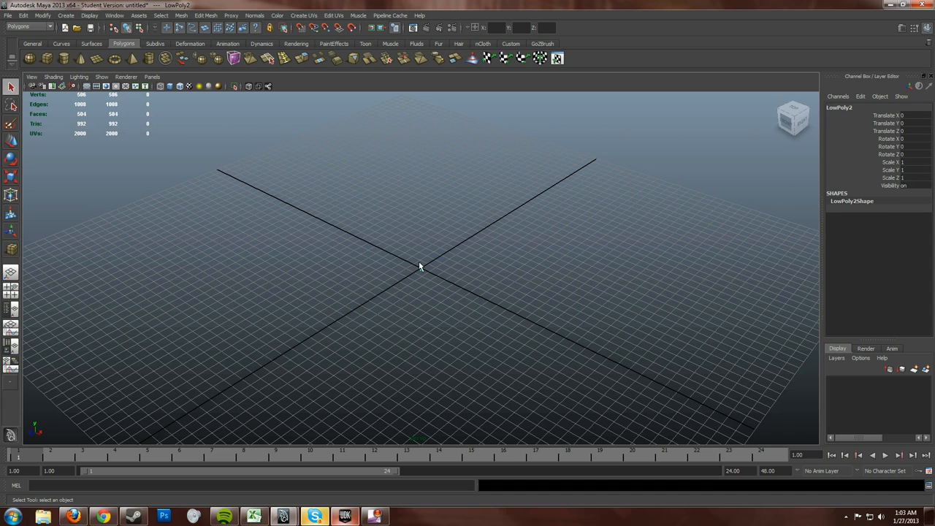
pyautogui.press('r')
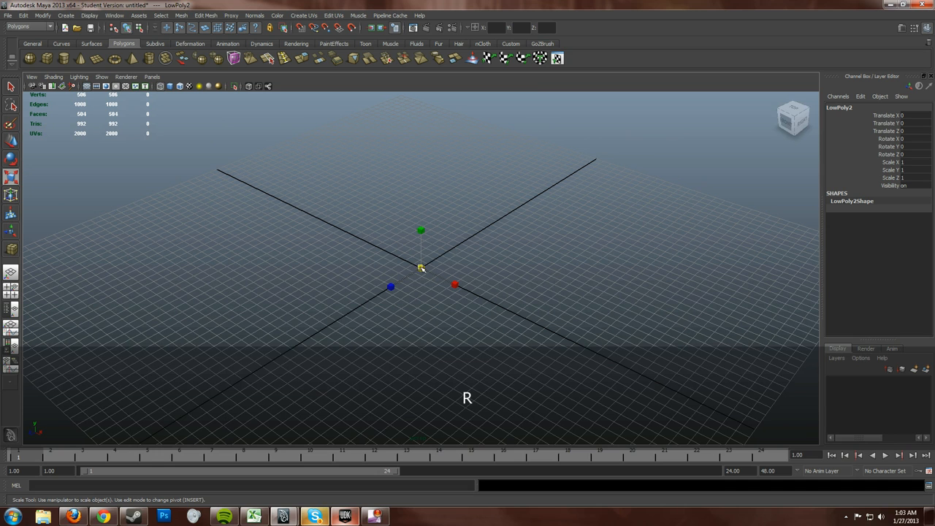
pyautogui.moveTo(421, 267); pyautogui.dragTo(493, 280)
# - Frame the scaled candle holder in all four views and examine it against the grid in the perspective view
pyautogui.press('space')
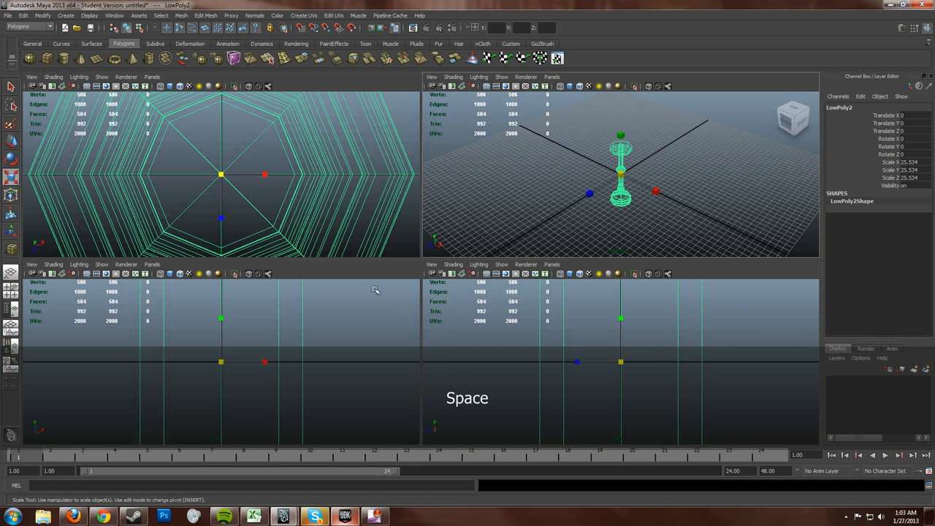
pyautogui.hotkey('shift', 'a')
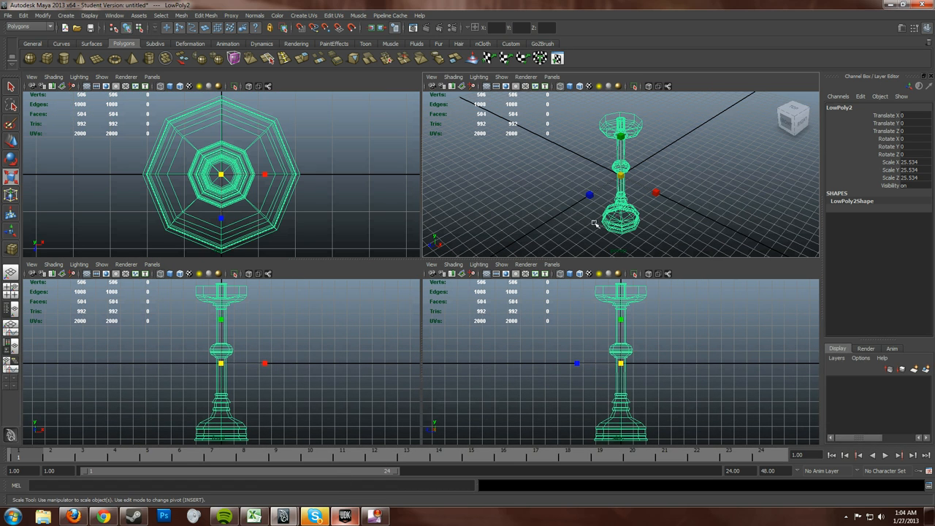
pyautogui.click(550, 168)
pyautogui.moveTo(591, 180); pyautogui.dragTo(659, 192)
pyautogui.press('space')
pyautogui.press('q')
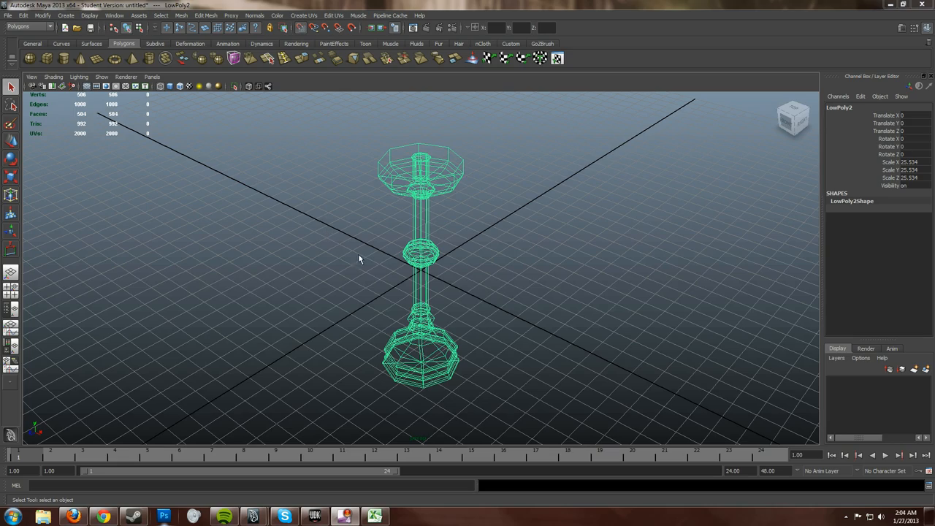
pyautogui.moveTo(372, 267)
pyautogui.keyDown('alt'); pyautogui.mouseDown()
pyautogui.moveTo(384, 265)
pyautogui.moveTo(344, 244)
pyautogui.moveTo(353, 279)
pyautogui.moveTo(373, 273)
pyautogui.moveTo(365, 259)
pyautogui.moveTo(360, 271)
pyautogui.mouseUp(); pyautogui.keyUp('alt')
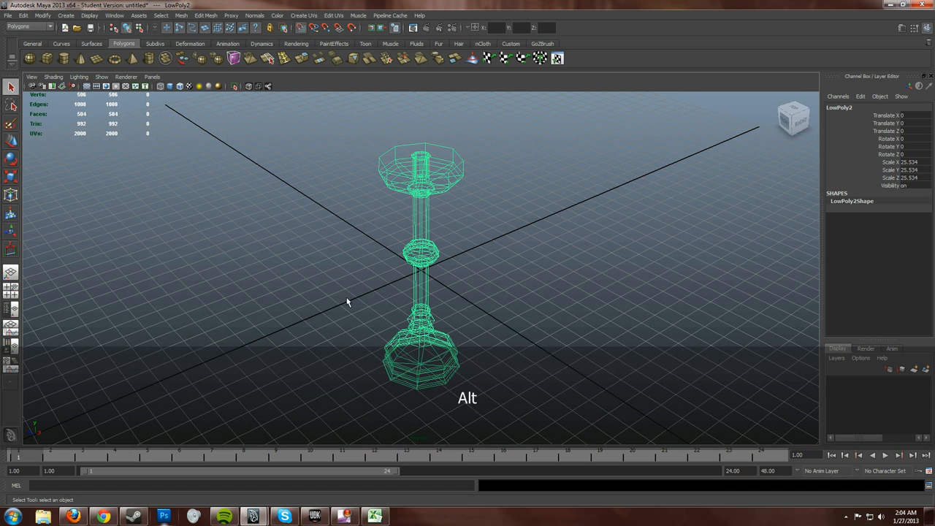
pyautogui.moveTo(346, 302)
pyautogui.keyDown('alt'); pyautogui.mouseDown()
pyautogui.moveTo(367, 271)
pyautogui.moveTo(388, 291)
pyautogui.moveTo(380, 276)
pyautogui.moveTo(372, 273)
pyautogui.moveTo(362, 299)
pyautogui.mouseUp(); pyautogui.keyUp('alt')
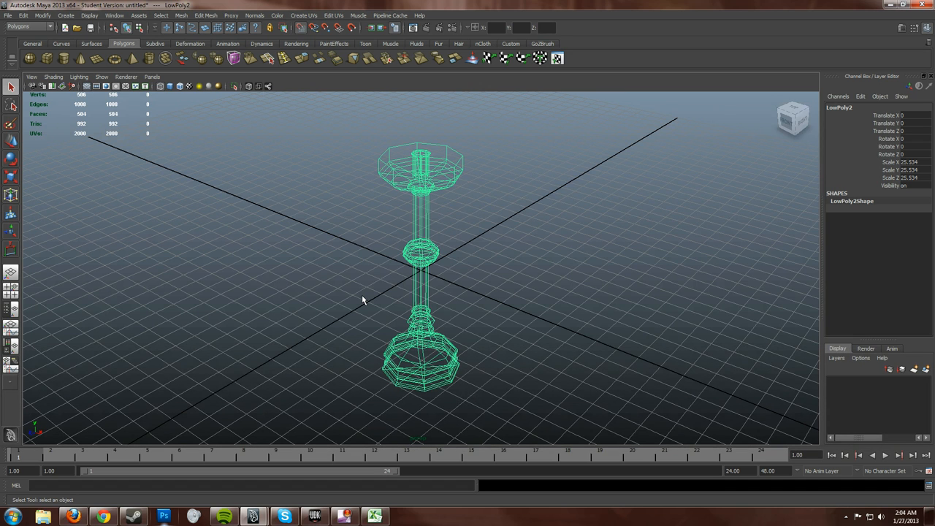
# - In the front view, add a vertical Distance Tool measurement beside the candle holder, spanning three grid squares up from the horizontal axis
pyautogui.press('space')
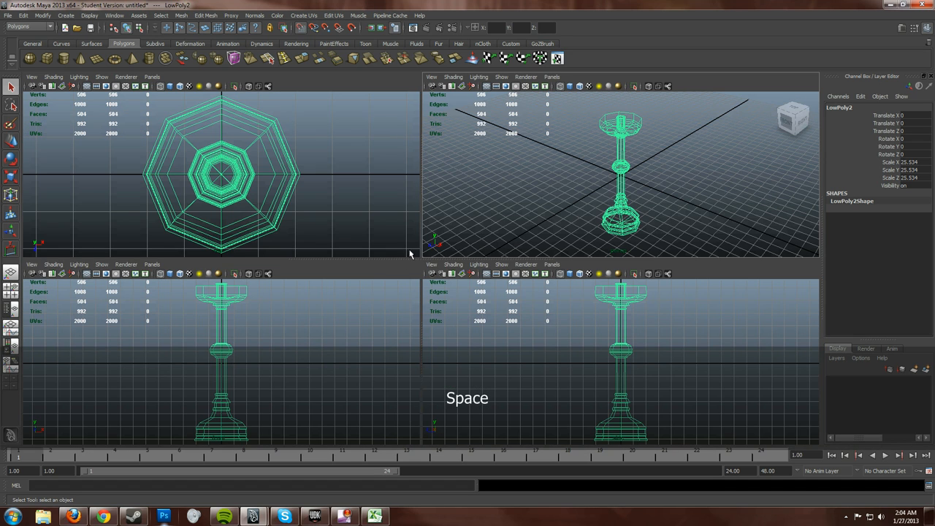
pyautogui.press('space')
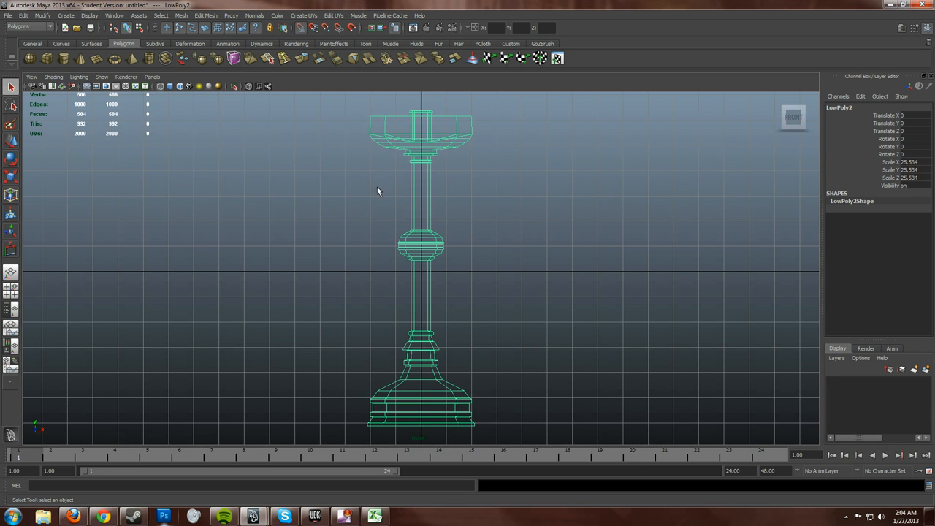
pyautogui.click(68, 16)
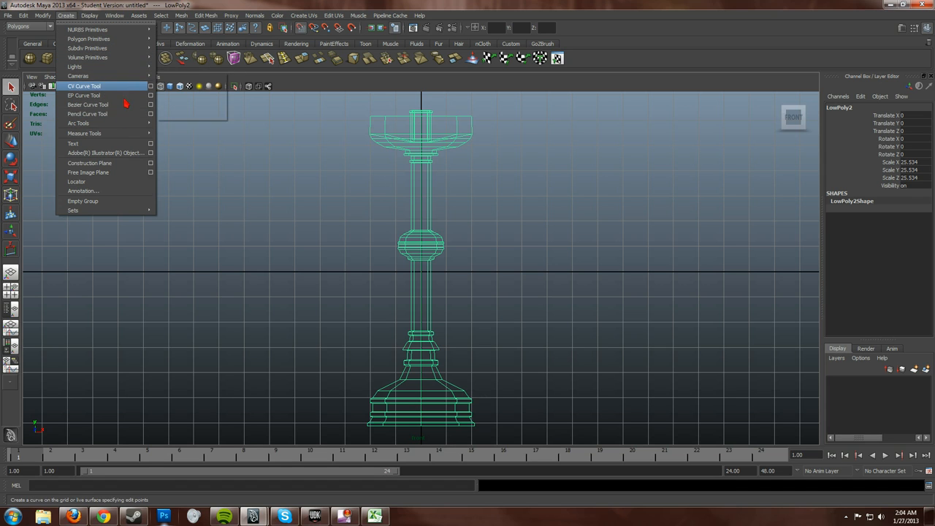
pyautogui.moveTo(125, 139)
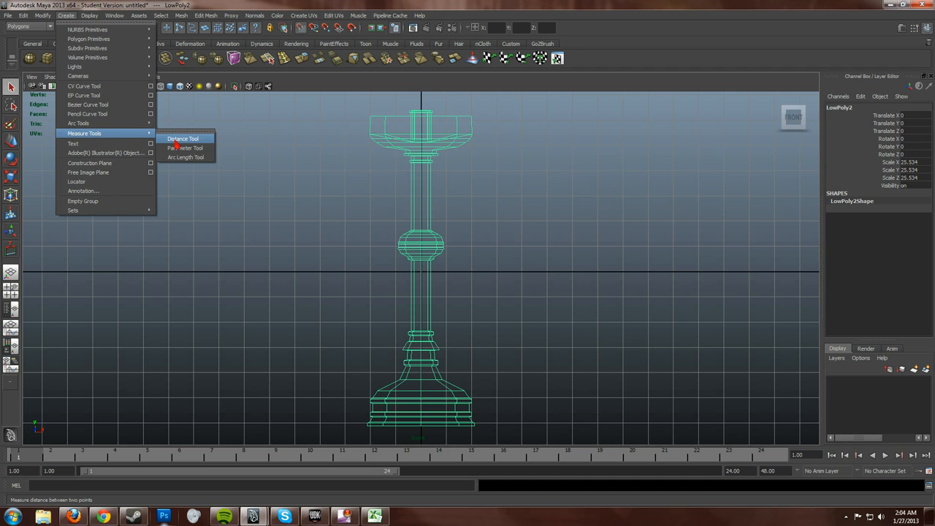
pyautogui.click(179, 139)
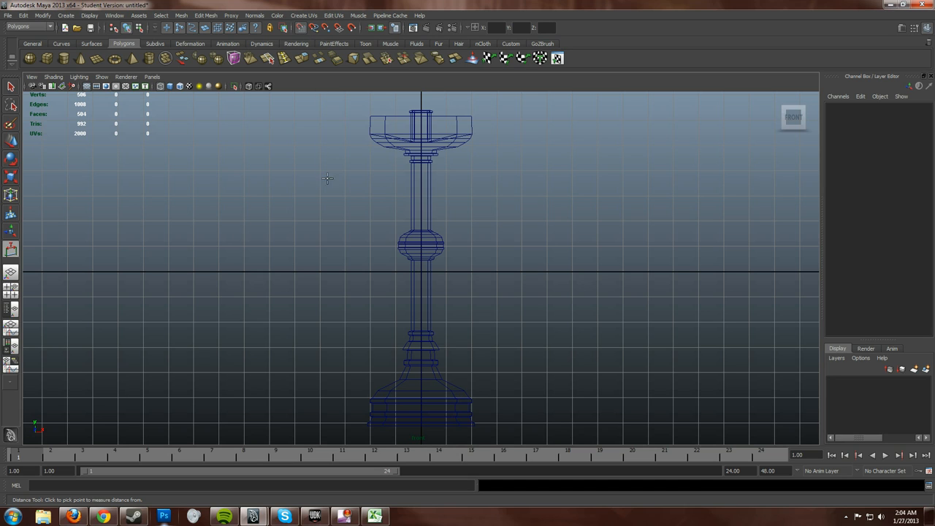
pyautogui.click(322, 272)
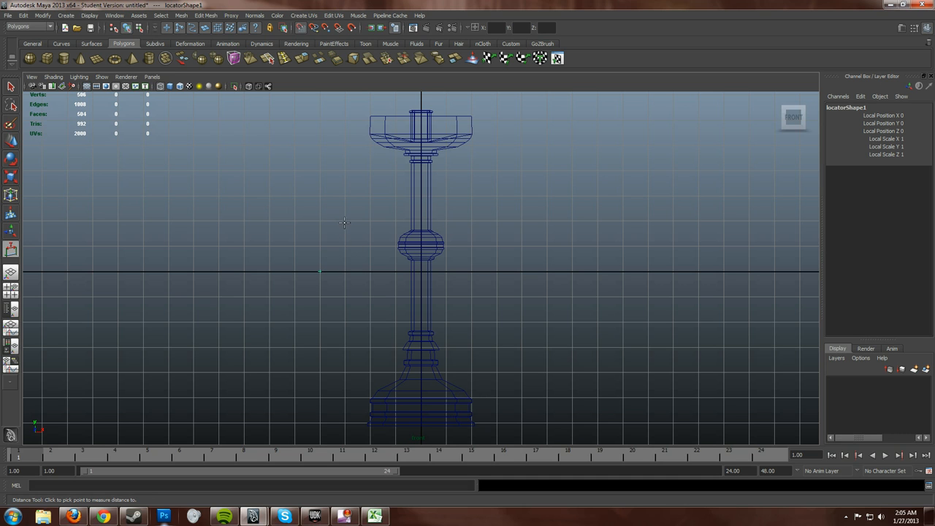
pyautogui.keyDown('alt'); pyautogui.moveTo(351, 202); pyautogui.dragTo(334, 322, button='middle'); pyautogui.keyUp('alt')
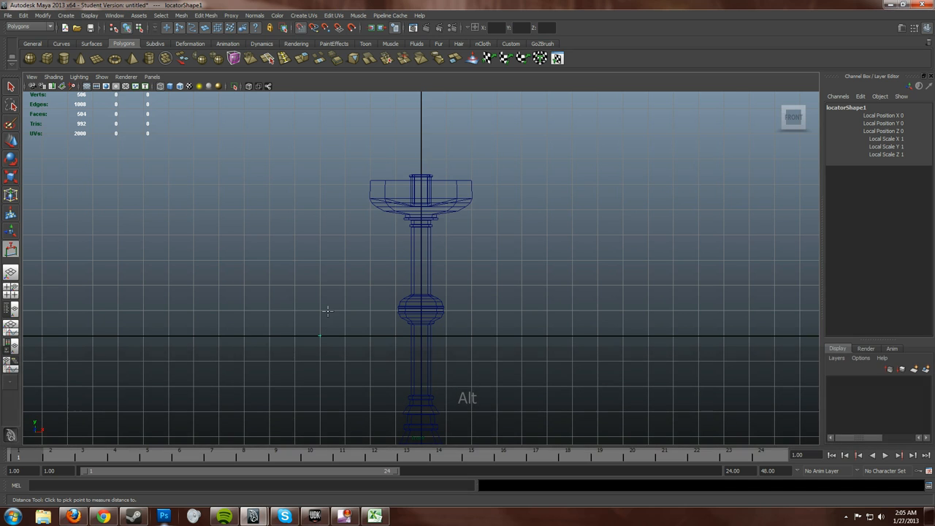
pyautogui.click(319, 260)
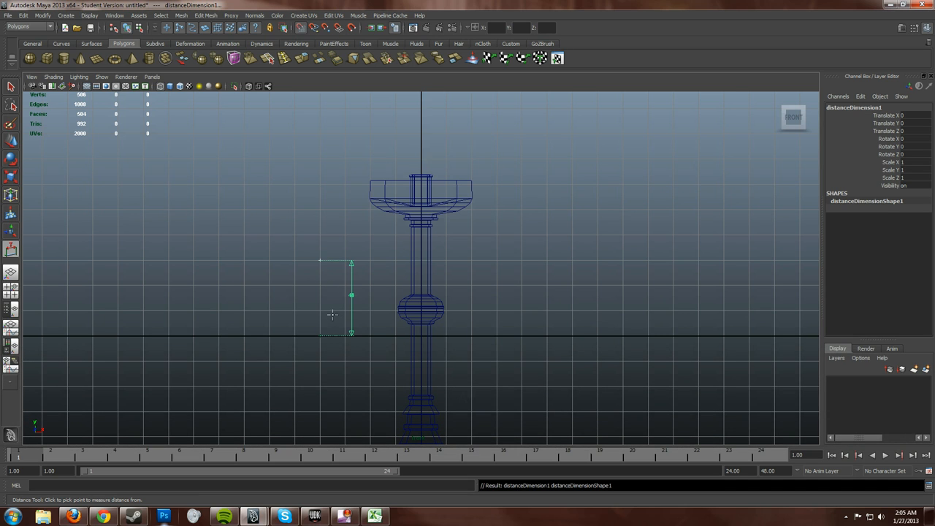
pyautogui.keyDown('alt'); pyautogui.moveTo(351, 287); pyautogui.dragTo(330, 287, button='middle'); pyautogui.keyUp('alt')
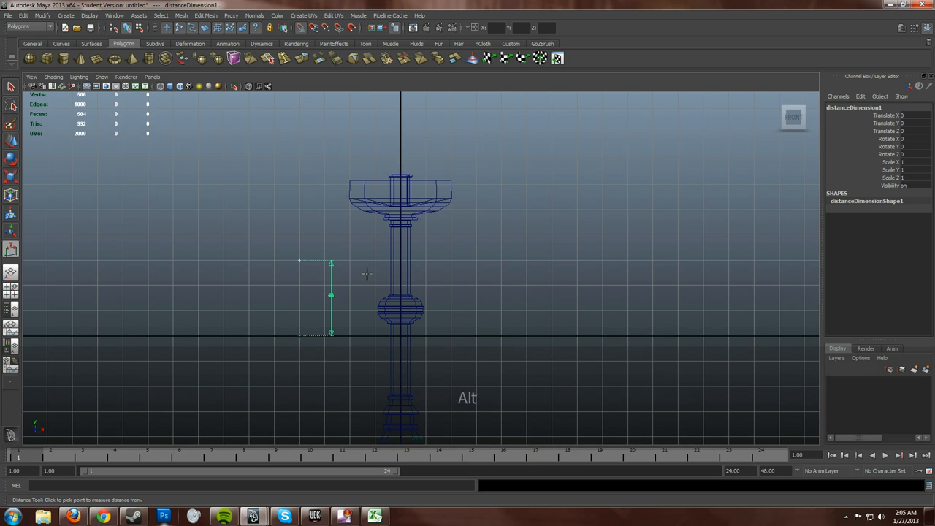
# - Select the candle holder in the front view and scale it down uniformly to about 6 on all axes
pyautogui.press('q')
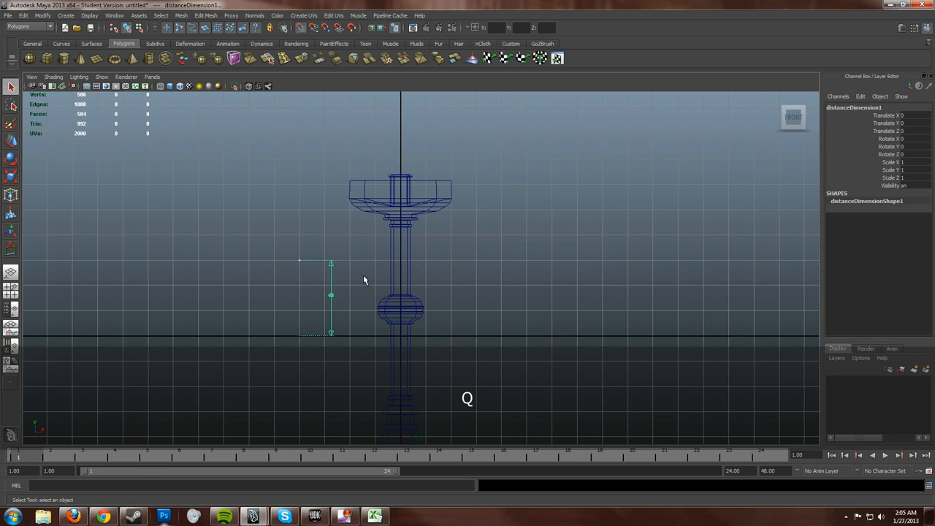
pyautogui.moveTo(448, 308); pyautogui.dragTo(448, 308)
pyautogui.keyDown('alt'); pyautogui.moveTo(475, 271); pyautogui.dragTo(479, 277, button='middle'); pyautogui.keyUp('alt')
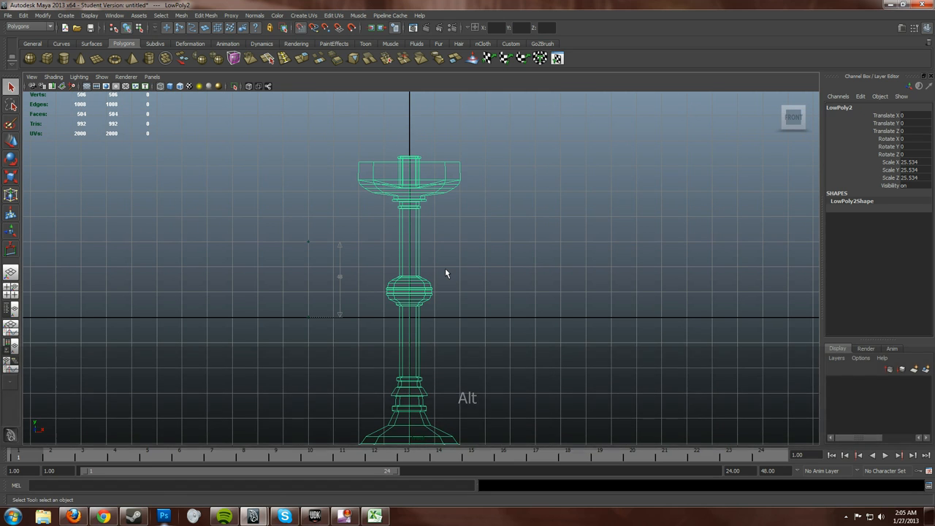
pyautogui.press('w')
pyautogui.press('r')
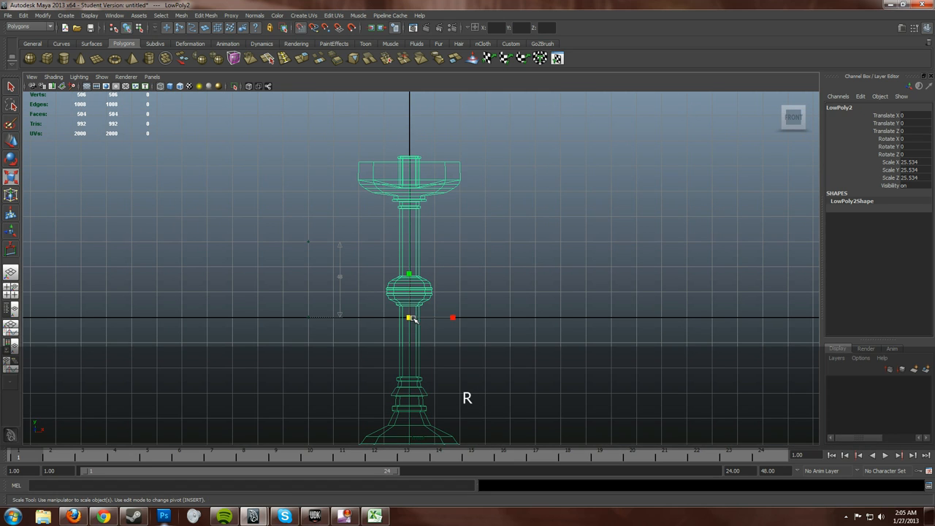
pyautogui.moveTo(407, 320); pyautogui.dragTo(276, 314)
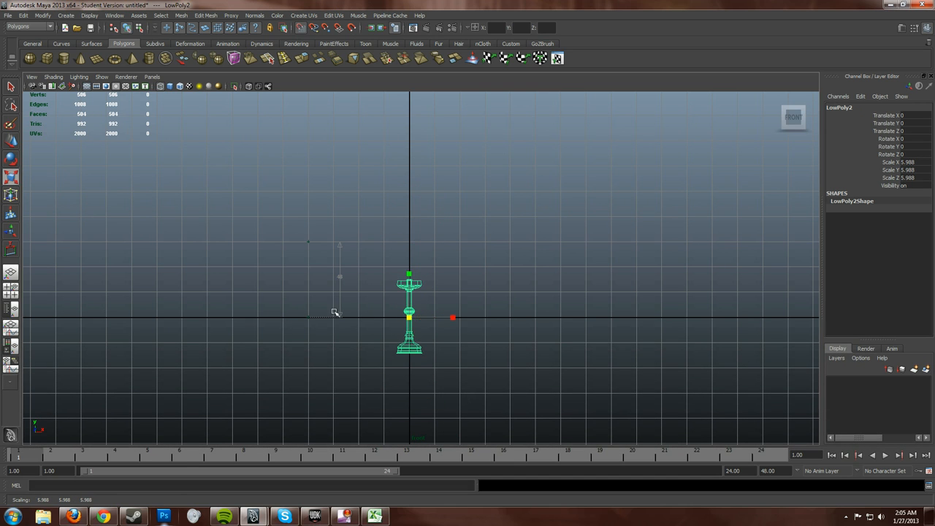
# - Move the candle holder straight up until its base sits near the horizontal axis, at a Translate Y of about 23.14
pyautogui.press('w')
pyautogui.moveTo(406, 286); pyautogui.dragTo(406, 236)
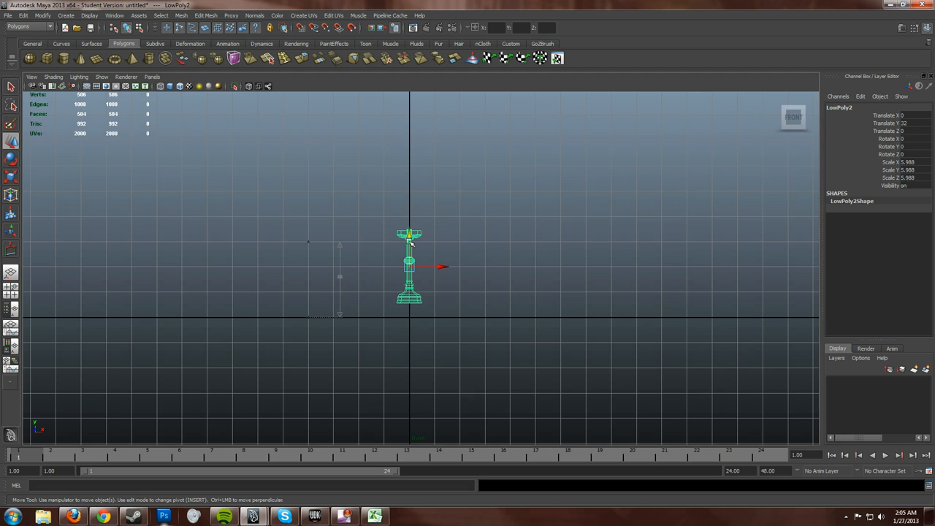
pyautogui.press('f')
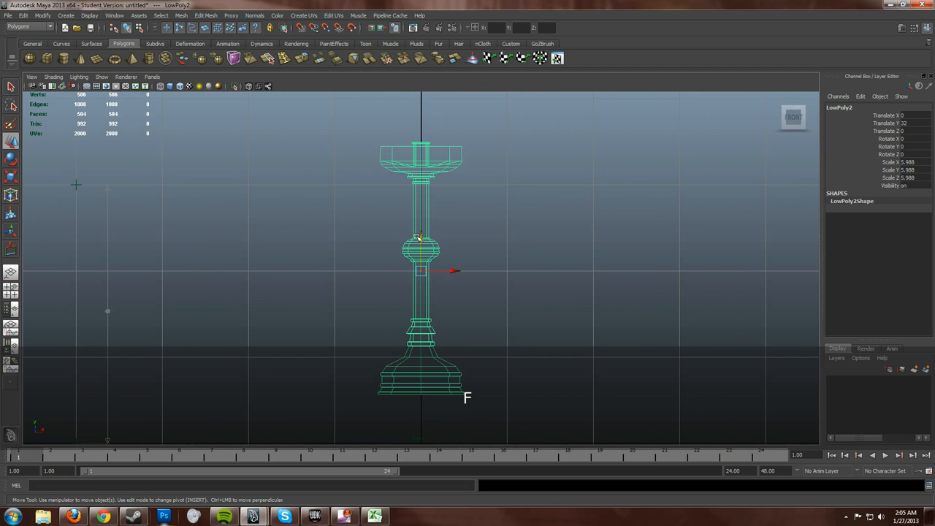
pyautogui.moveTo(418, 237); pyautogui.dragTo(420, 285)
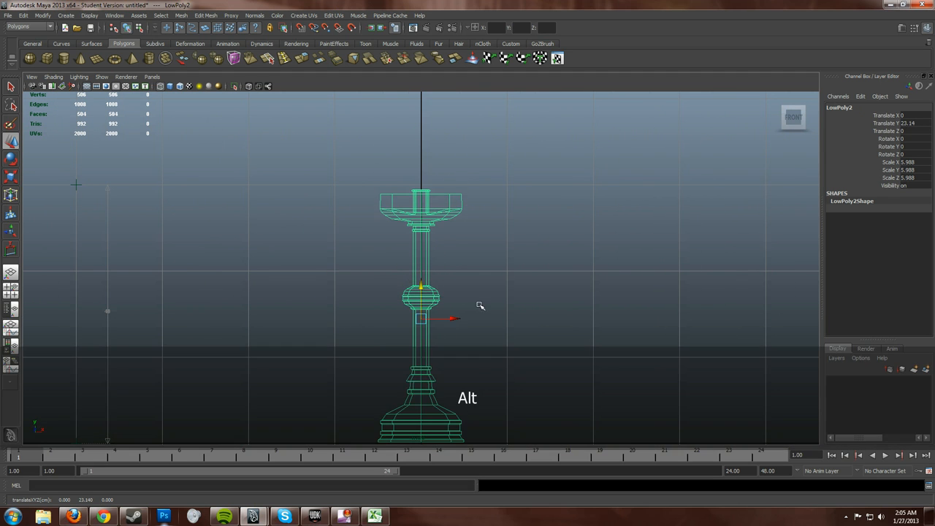
pyautogui.keyDown('alt'); pyautogui.moveTo(479, 305); pyautogui.dragTo(478, 260, button='middle'); pyautogui.keyUp('alt')
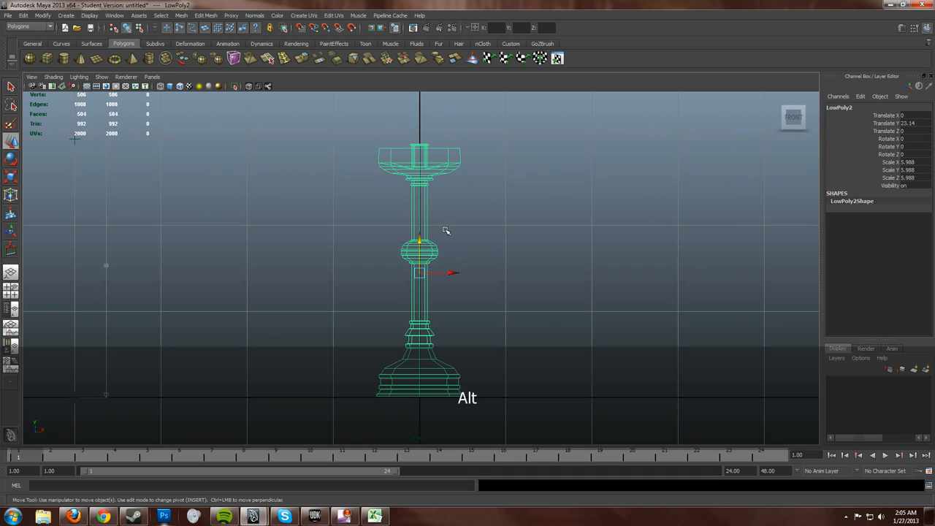
pyautogui.moveTo(314, 237)
pyautogui.keyDown('alt'); pyautogui.mouseDown(button='middle')
pyautogui.moveTo(312, 252)
pyautogui.moveTo(309, 240)
pyautogui.mouseUp(button='middle'); pyautogui.keyUp('alt')
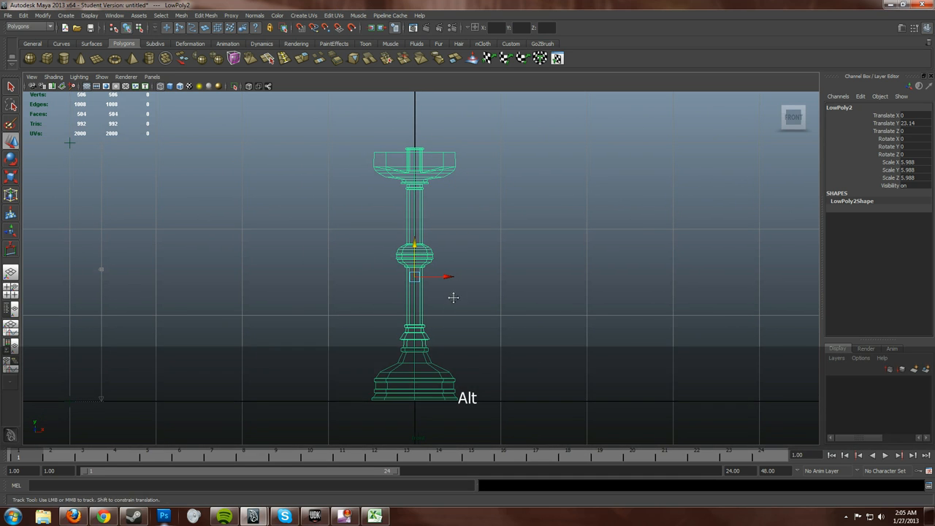
pyautogui.keyDown('alt'); pyautogui.moveTo(453, 297); pyautogui.dragTo(453, 289, button='middle'); pyautogui.keyUp('alt')
# - Frame the rescaled candle holder in the perspective view and examine its size against the grid, also comparing the four views
pyautogui.press('space')
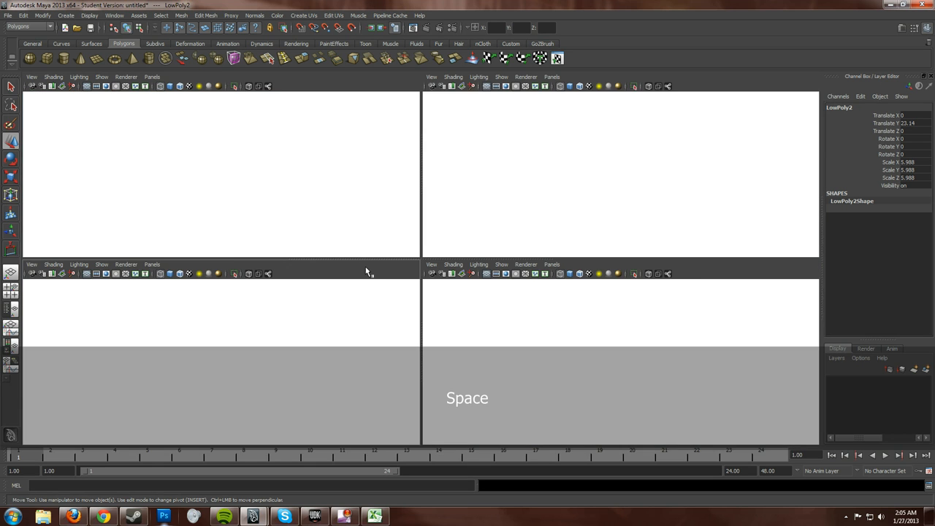
pyautogui.press('space')
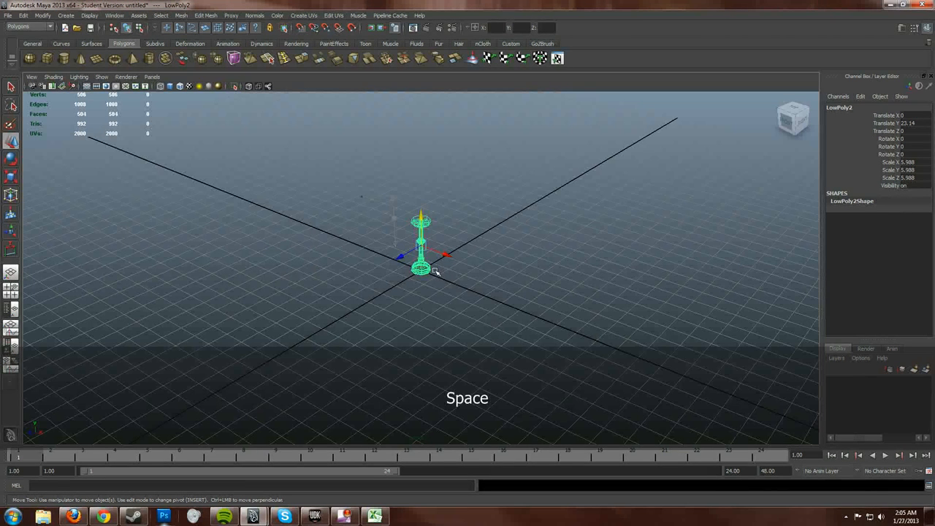
pyautogui.press('f')
pyautogui.moveTo(515, 302)
pyautogui.keyDown('alt'); pyautogui.mouseDown()
pyautogui.moveTo(512, 276)
pyautogui.moveTo(488, 299)
pyautogui.moveTo(530, 270)
pyautogui.moveTo(488, 305)
pyautogui.moveTo(477, 323)
pyautogui.moveTo(484, 331)
pyautogui.moveTo(501, 309)
pyautogui.mouseUp(); pyautogui.keyUp('alt')
pyautogui.press('space')
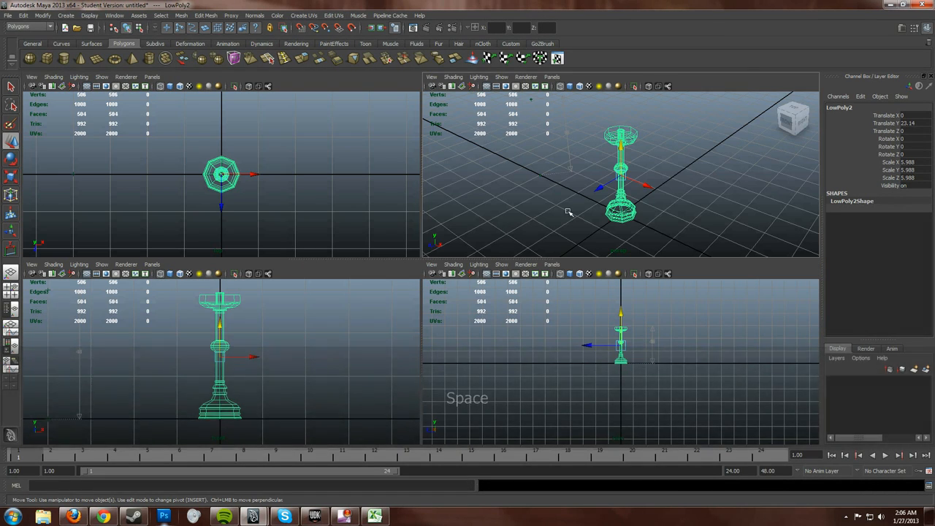
pyautogui.press('alt')
pyautogui.keyDown('alt'); pyautogui.moveTo(562, 215); pyautogui.dragTo(587, 213); pyautogui.keyUp('alt')
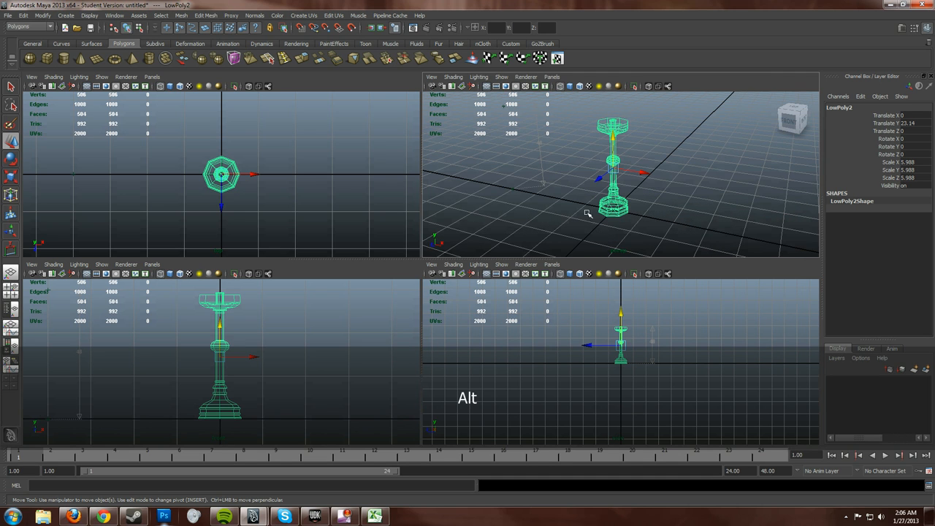
pyautogui.press('space')
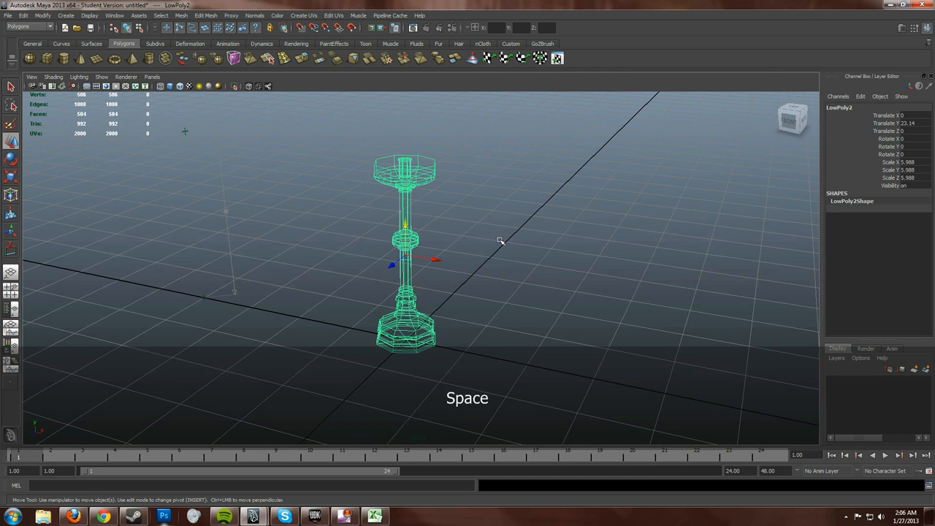
# - Move the candle holder off the origin into one grid square, to about 9.5 in X and 9.3 in Z
pyautogui.keyDown('alt'); pyautogui.moveTo(418, 272); pyautogui.dragTo(442, 303); pyautogui.keyUp('alt')
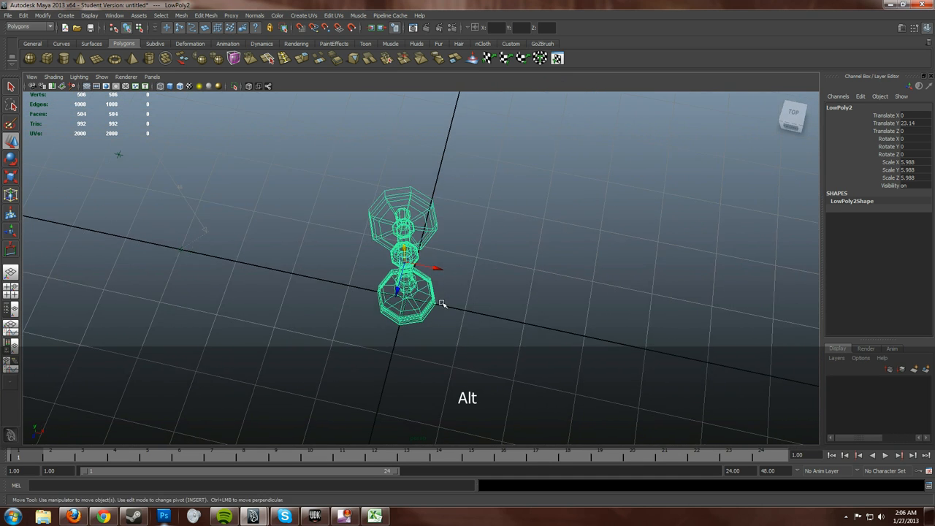
pyautogui.moveTo(436, 270); pyautogui.dragTo(428, 331)
pyautogui.press('alt')
pyautogui.keyDown('alt'); pyautogui.moveTo(502, 269); pyautogui.dragTo(475, 290); pyautogui.keyUp('alt')
pyautogui.click(398, 332)
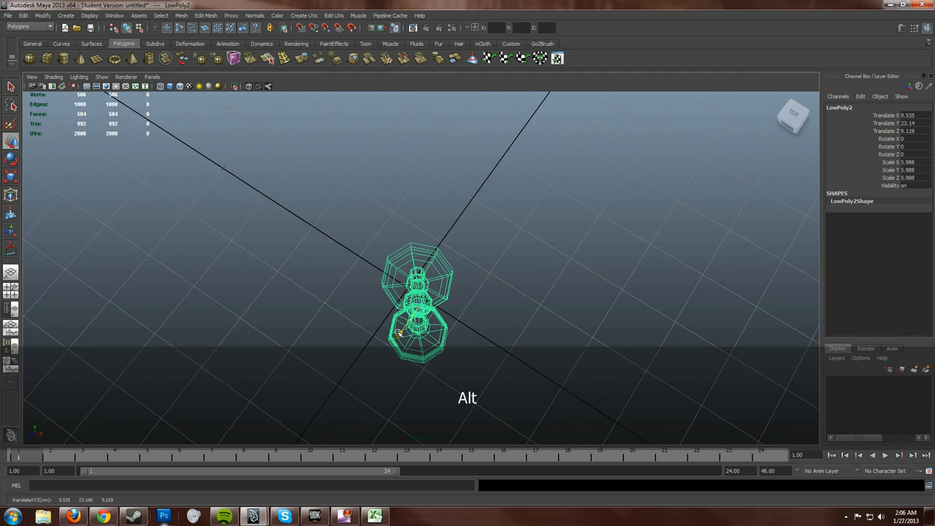
pyautogui.keyDown('alt'); pyautogui.moveTo(397, 328); pyautogui.dragTo(350, 304); pyautogui.keyUp('alt')
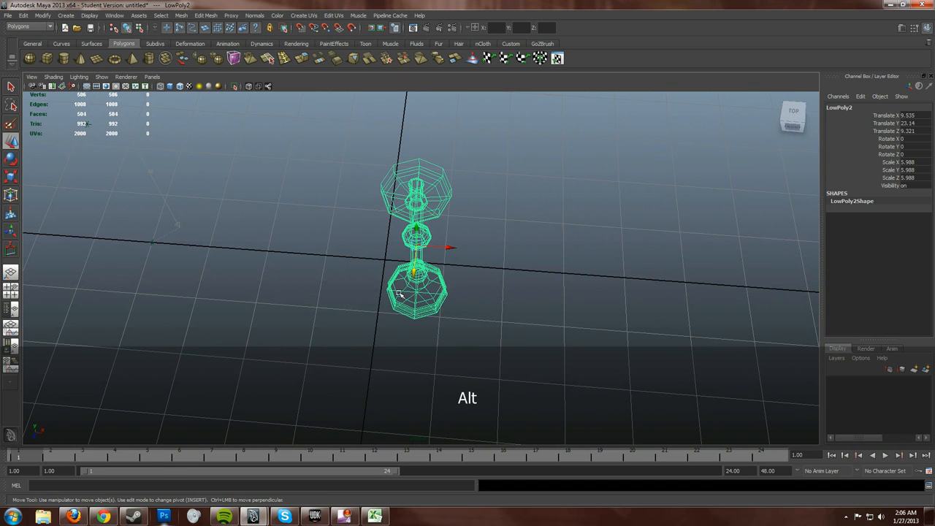
pyautogui.press('e')
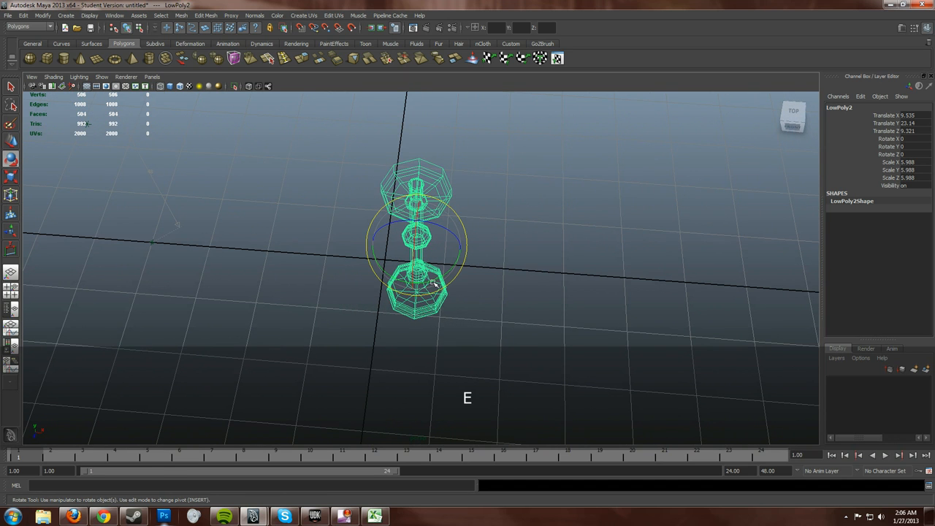
pyautogui.keyDown('alt'); pyautogui.moveTo(355, 334); pyautogui.dragTo(409, 282); pyautogui.keyUp('alt')
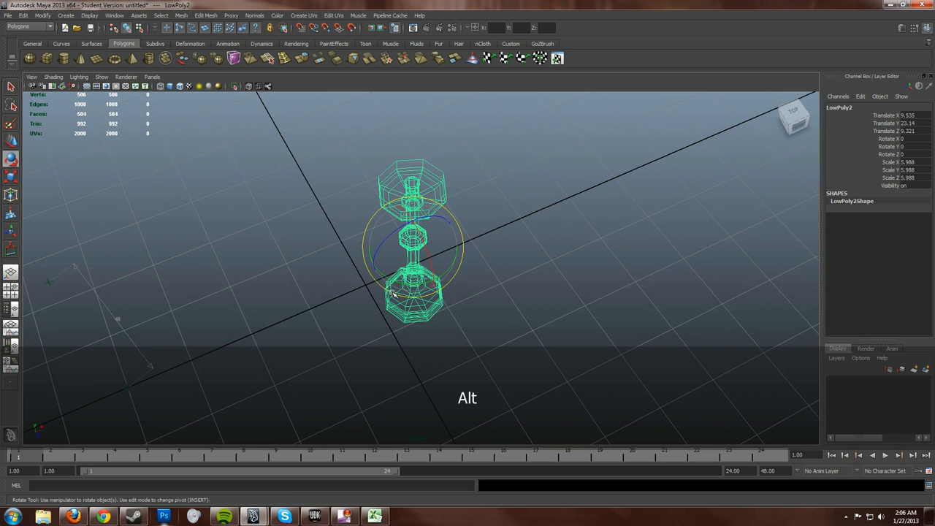
pyautogui.keyDown('alt'); pyautogui.moveTo(370, 307); pyautogui.dragTo(431, 290); pyautogui.keyUp('alt')
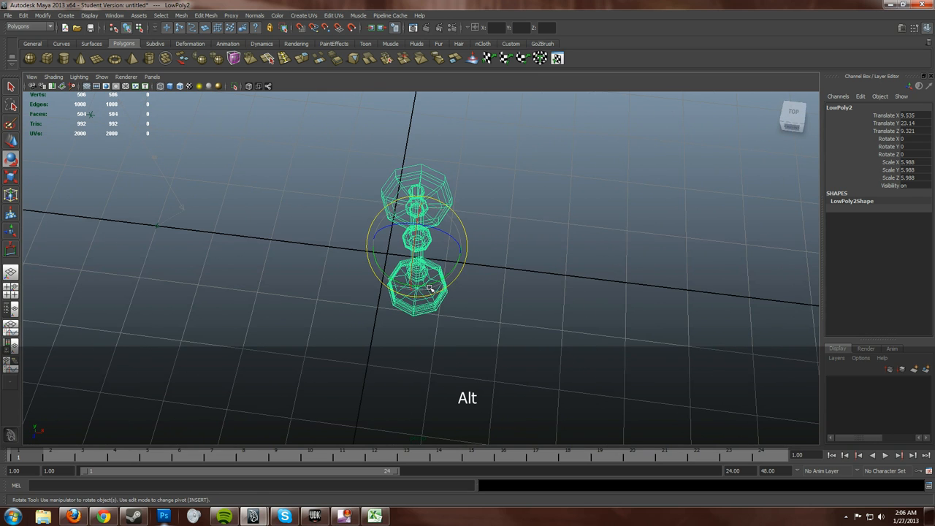
pyautogui.press('w')
pyautogui.keyDown('alt'); pyautogui.moveTo(492, 294); pyautogui.dragTo(459, 257); pyautogui.keyUp('alt')
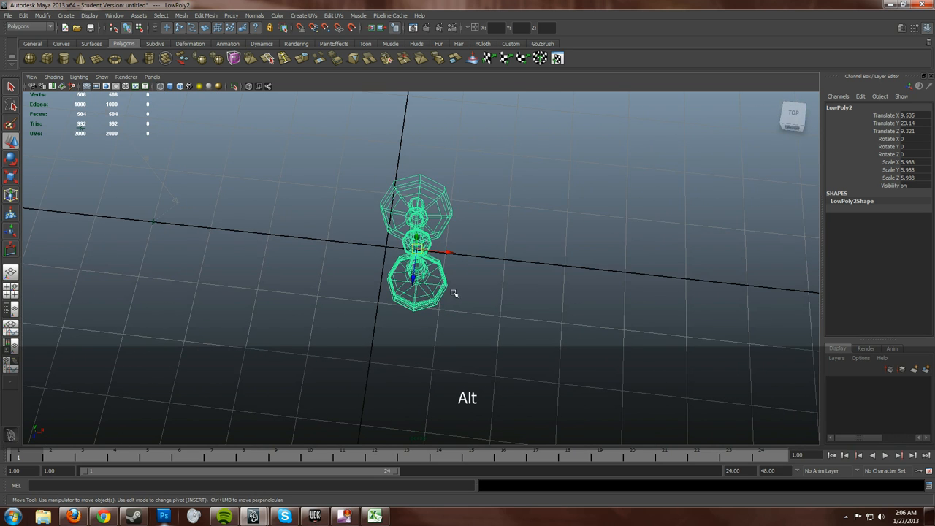
pyautogui.keyDown('alt'); pyautogui.moveTo(452, 292); pyautogui.dragTo(458, 288); pyautogui.keyUp('alt')
# - In the front view, lower the candle holder's base closer to the horizontal axis by adjusting Translate Y to 22.99
pyautogui.press('space')
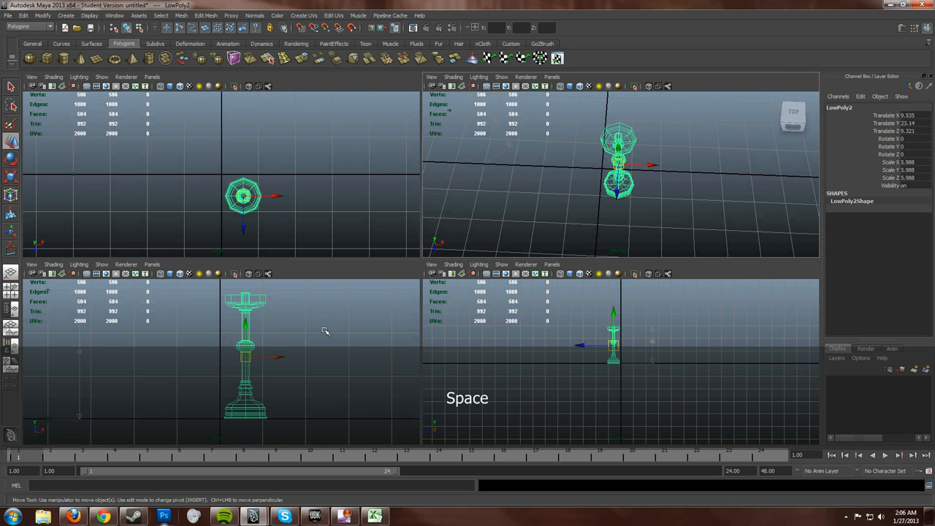
pyautogui.press('space')
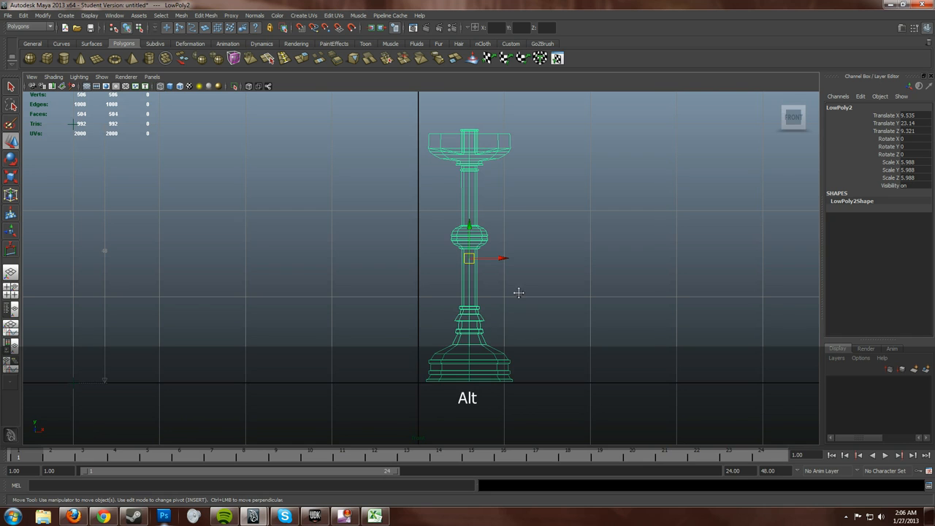
pyautogui.keyDown('alt'); pyautogui.moveTo(517, 292); pyautogui.dragTo(466, 207, button='middle'); pyautogui.keyUp('alt')
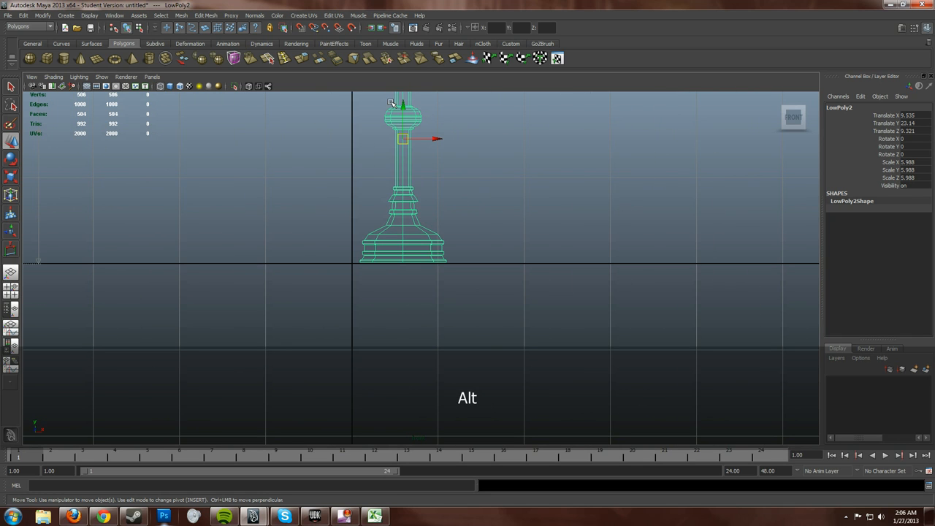
pyautogui.scroll(10, 392, 252)
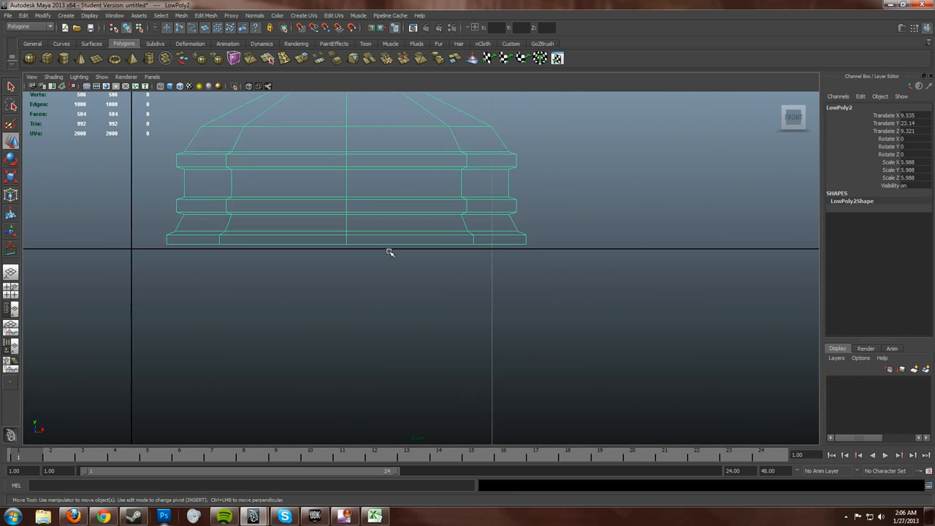
pyautogui.keyDown('alt'); pyautogui.moveTo(255, 265); pyautogui.dragTo(357, 292, button='middle'); pyautogui.keyUp('alt')
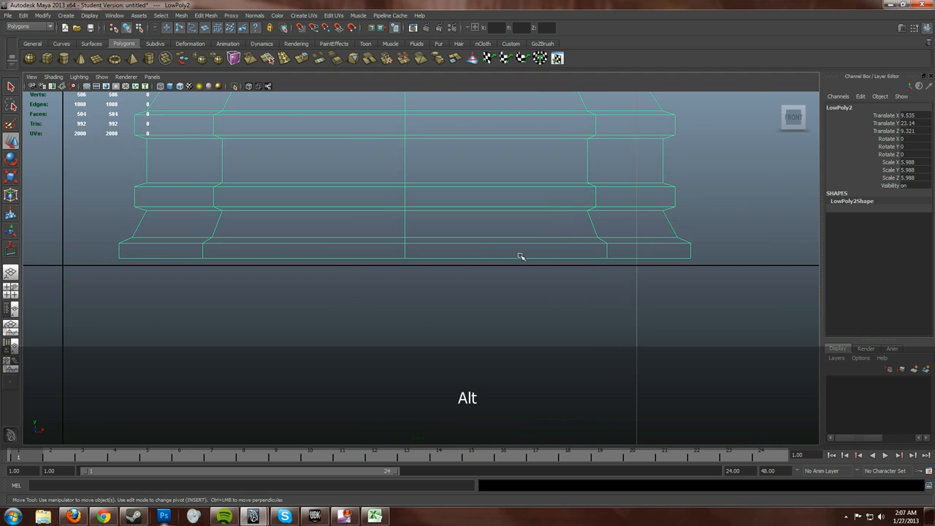
pyautogui.click(886, 123)
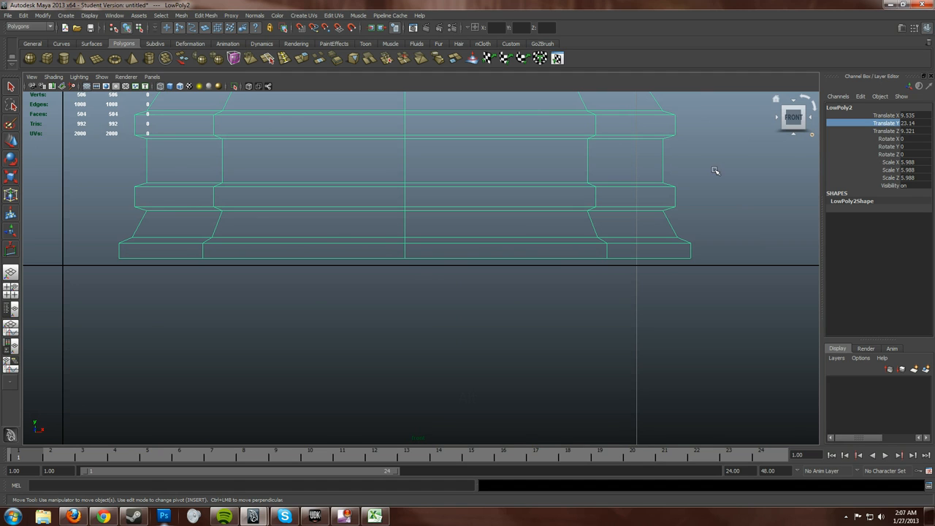
pyautogui.moveTo(707, 148)
pyautogui.mouseDown(button='middle')
pyautogui.moveTo(709, 167)
pyautogui.moveTo(707, 134)
pyautogui.moveTo(709, 157)
pyautogui.moveTo(709, 142)
pyautogui.moveTo(720, 163)
pyautogui.moveTo(730, 152)
pyautogui.moveTo(726, 139)
pyautogui.moveTo(714, 236)
pyautogui.moveTo(691, 244)
pyautogui.moveTo(732, 175)
pyautogui.moveTo(669, 233)
pyautogui.moveTo(726, 188)
pyautogui.moveTo(707, 150)
pyautogui.mouseUp(button='middle')
pyautogui.scroll(8, 534, 226)
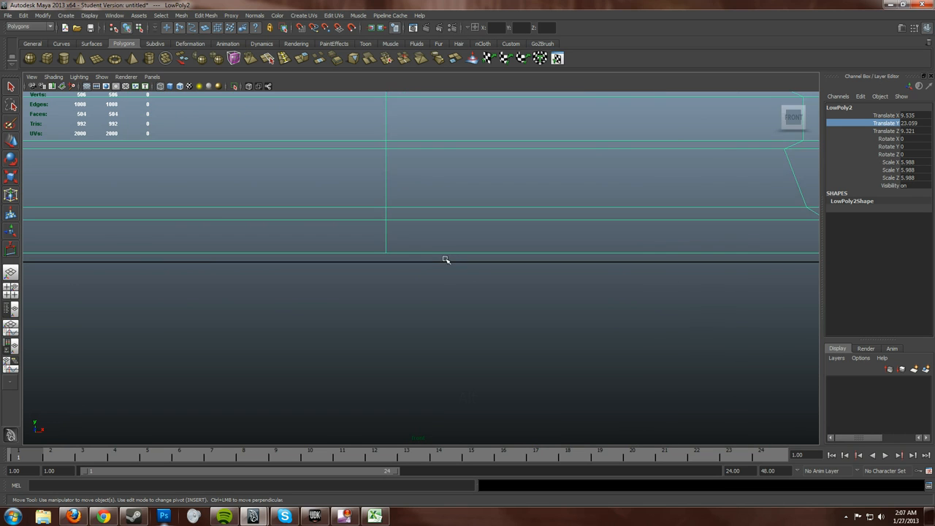
pyautogui.moveTo(471, 176)
pyautogui.mouseDown(button='middle')
pyautogui.moveTo(478, 287)
pyautogui.moveTo(478, 176)
pyautogui.moveTo(481, 191)
pyautogui.mouseUp(button='middle')
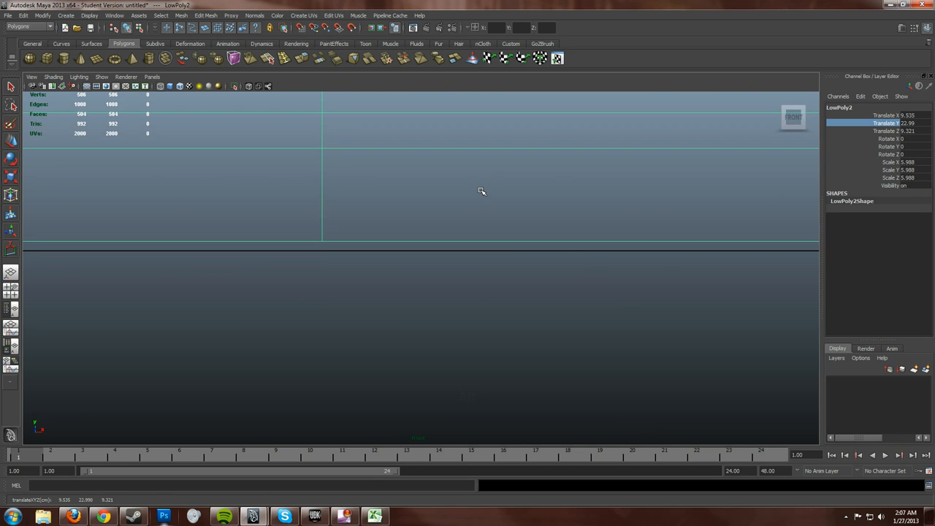
pyautogui.scroll(-10, 453, 219)
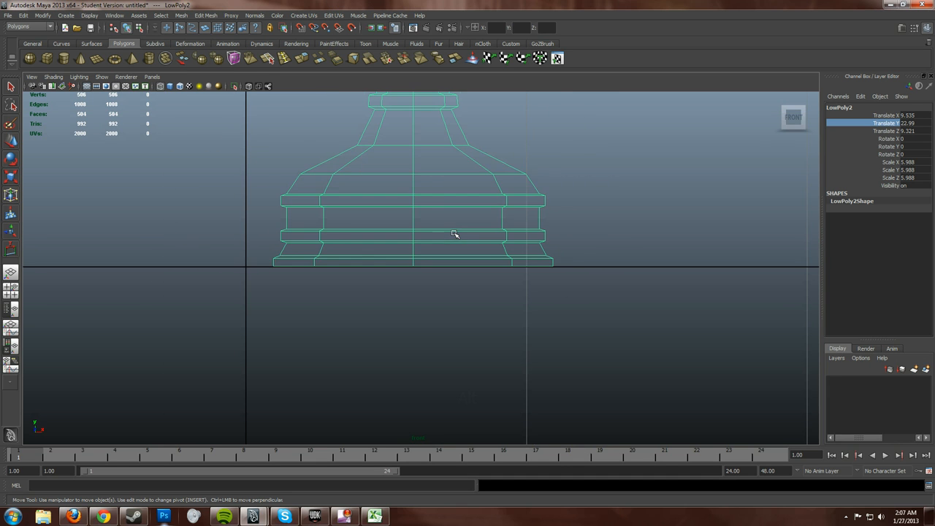
pyautogui.scroll(2, 449, 250)
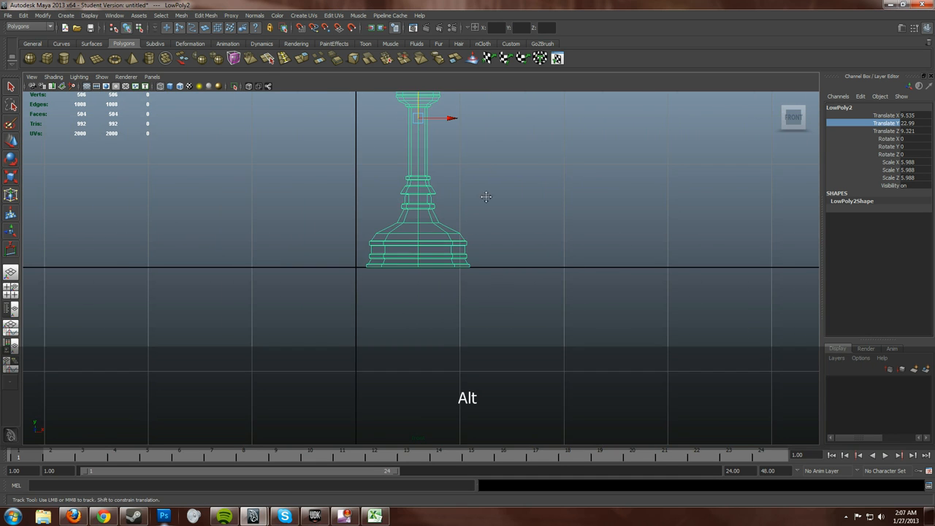
# - Examine how the candle holder's base sits against the horizontal and vertical axes in the front view
pyautogui.keyDown('alt'); pyautogui.moveTo(484, 160); pyautogui.dragTo(488, 304, button='middle'); pyautogui.keyUp('alt')
pyautogui.keyDown('alt'); pyautogui.moveTo(355, 267); pyautogui.dragTo(390, 174, button='middle'); pyautogui.keyUp('alt')
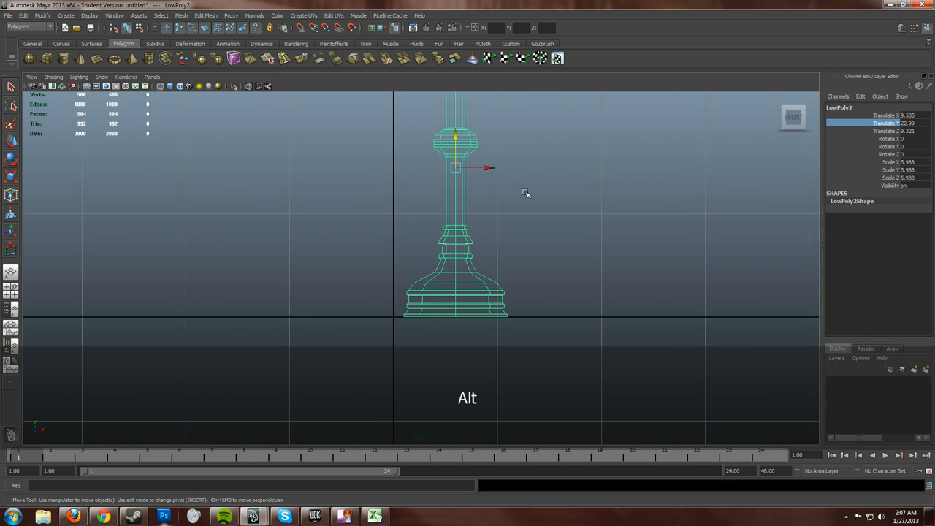
pyautogui.click(881, 116)
pyautogui.keyDown('alt'); pyautogui.moveTo(546, 225); pyautogui.dragTo(576, 196, button='middle'); pyautogui.keyUp('alt')
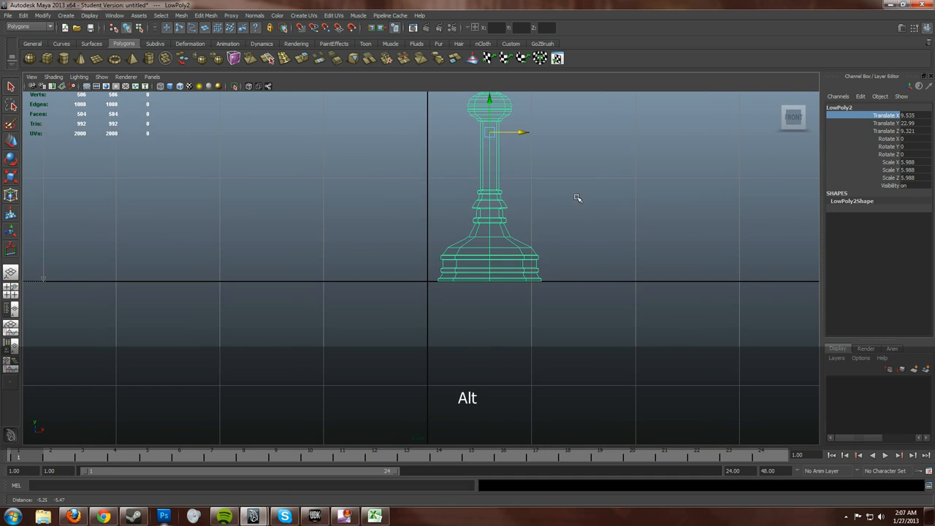
pyautogui.scroll(7, 472, 221)
pyautogui.scroll(3, 480, 211)
pyautogui.keyDown('alt'); pyautogui.moveTo(484, 190); pyautogui.dragTo(405, 199, button='middle'); pyautogui.keyUp('alt')
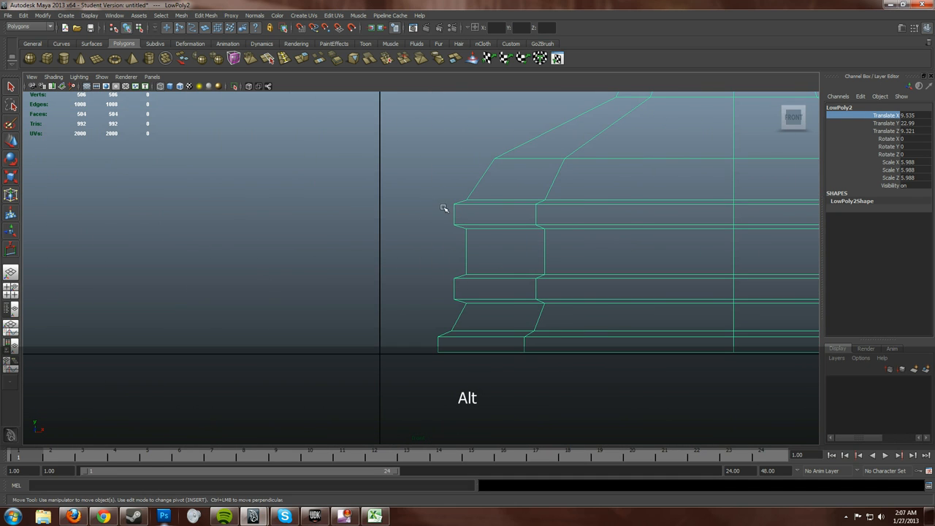
pyautogui.scroll(-10, 495, 222)
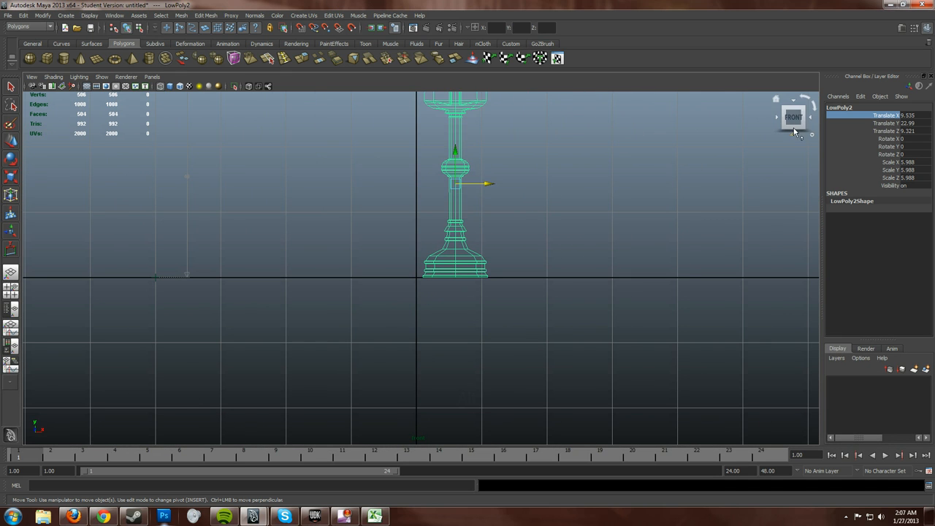
# - In the perspective view, shift the candle holder within its grid square to about 10.36 in X and 10.01 in Z
pyautogui.press('space')
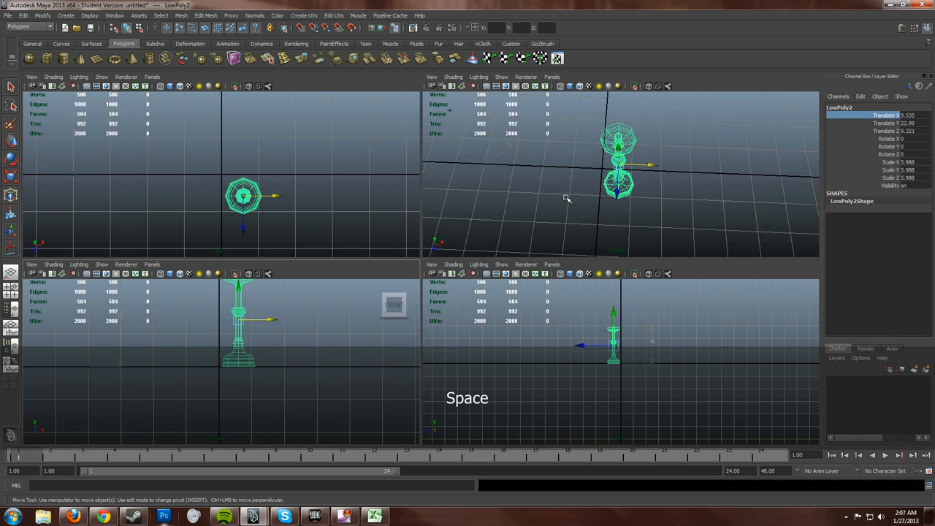
pyautogui.press('space')
pyautogui.keyDown('alt'); pyautogui.moveTo(501, 289); pyautogui.dragTo(447, 253); pyautogui.keyUp('alt')
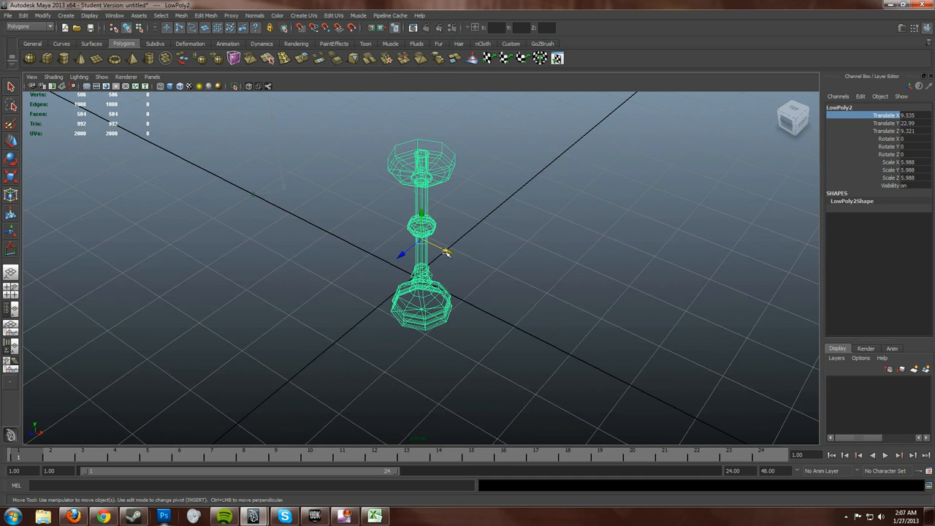
pyautogui.moveTo(446, 252)
pyautogui.mouseDown()
pyautogui.moveTo(463, 297)
pyautogui.moveTo(484, 282)
pyautogui.moveTo(475, 292)
pyautogui.moveTo(455, 240)
pyautogui.mouseUp()
pyautogui.keyDown('alt'); pyautogui.moveTo(431, 303); pyautogui.dragTo(452, 316); pyautogui.keyUp('alt')
pyautogui.moveTo(448, 267); pyautogui.dragTo(365, 306)
pyautogui.press('space')
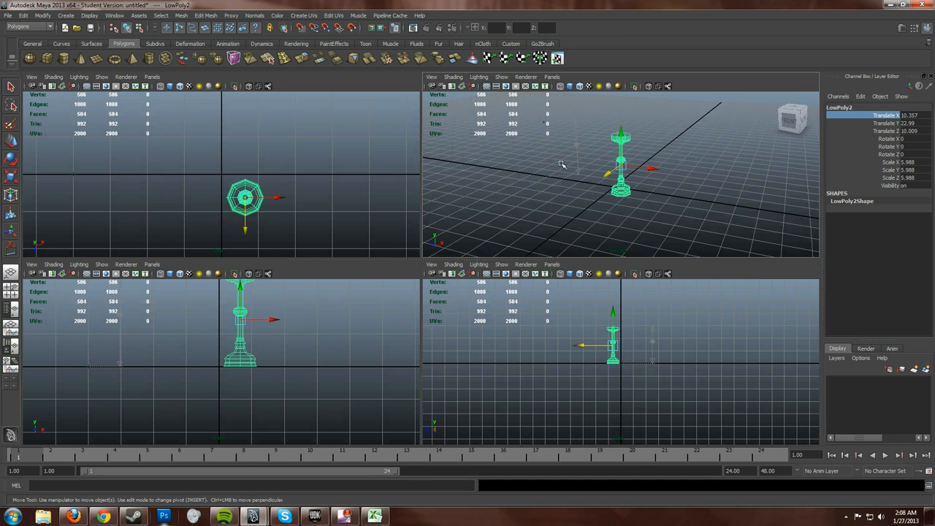
pyautogui.press('space')
pyautogui.press('q')
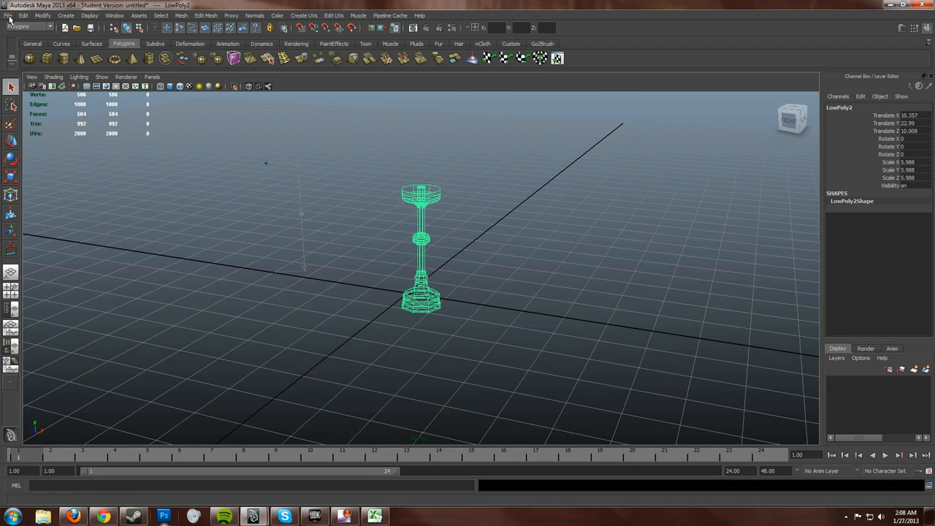
# - Open the Export Selection options for FBX and review the preset's geometry and FBX file format settings
pyautogui.click(9, 17)
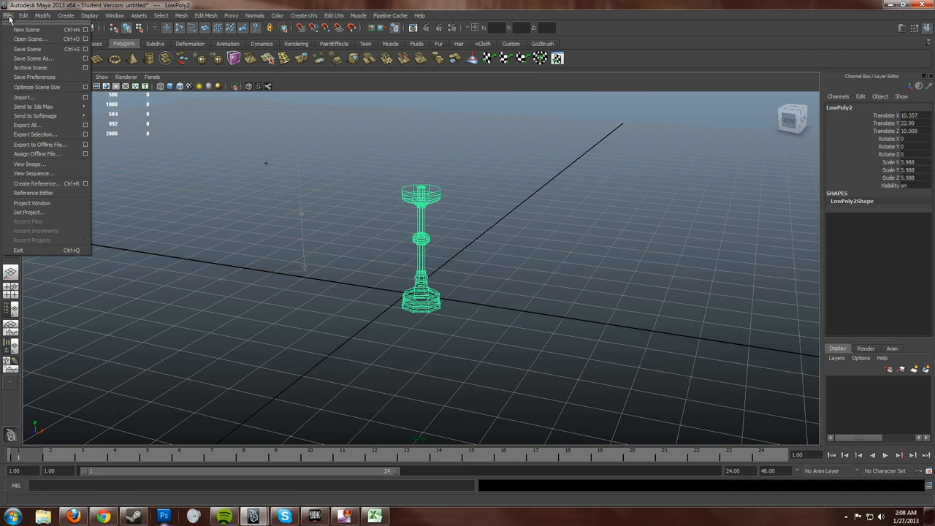
pyautogui.click(84, 136)
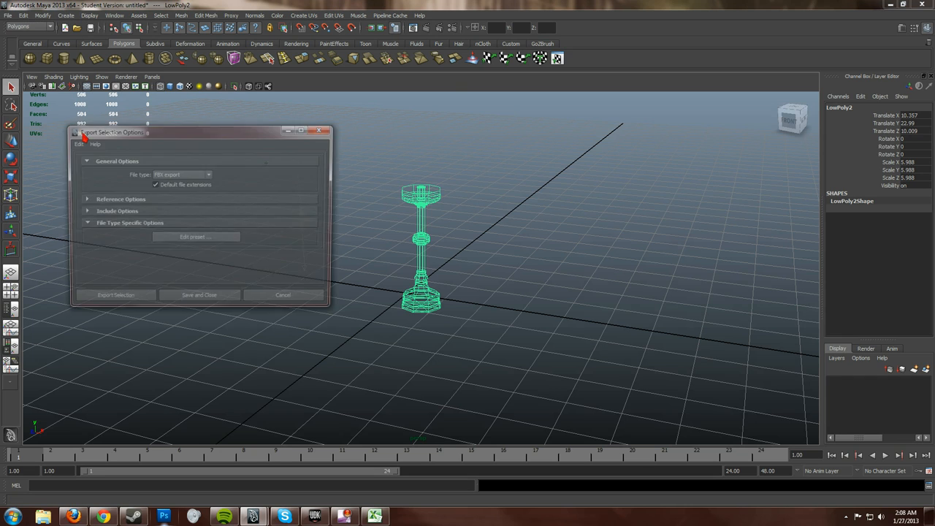
pyautogui.moveTo(171, 138); pyautogui.dragTo(163, 147)
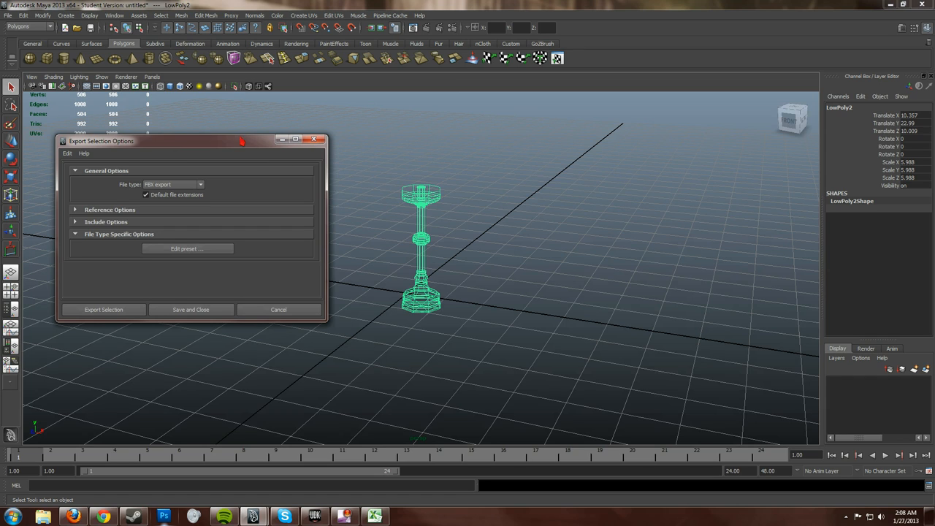
pyautogui.moveTo(241, 141); pyautogui.dragTo(241, 129)
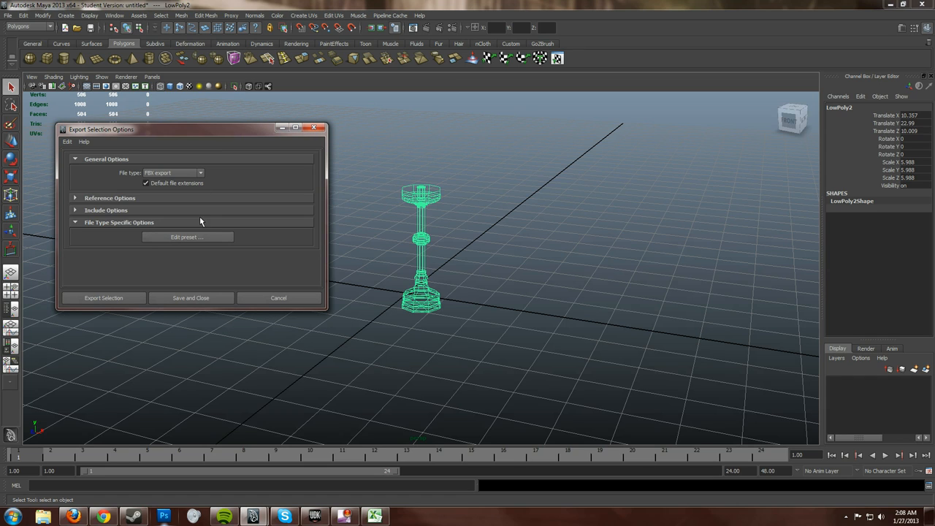
pyautogui.click(182, 238)
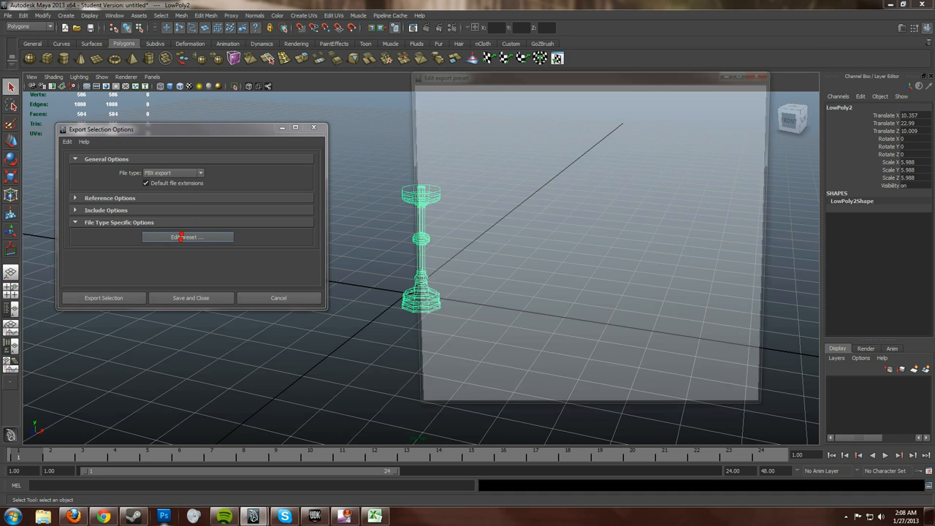
pyautogui.scroll(-3, 593, 276)
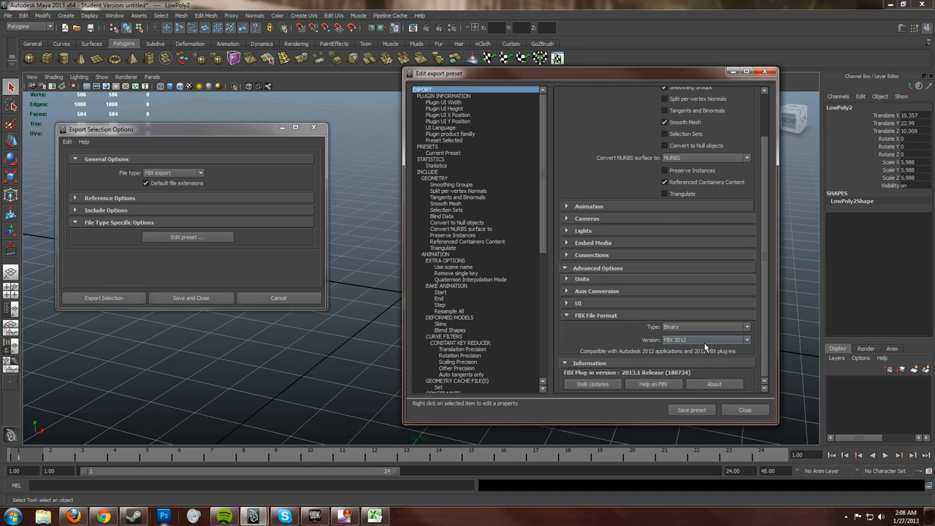
pyautogui.scroll(3, 706, 348)
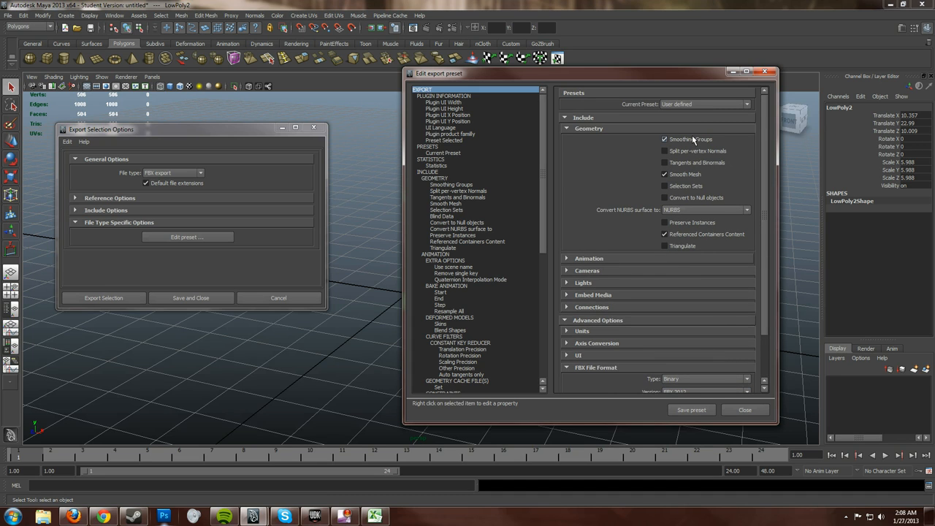
pyautogui.scroll(-1, 701, 183)
pyautogui.click(744, 410)
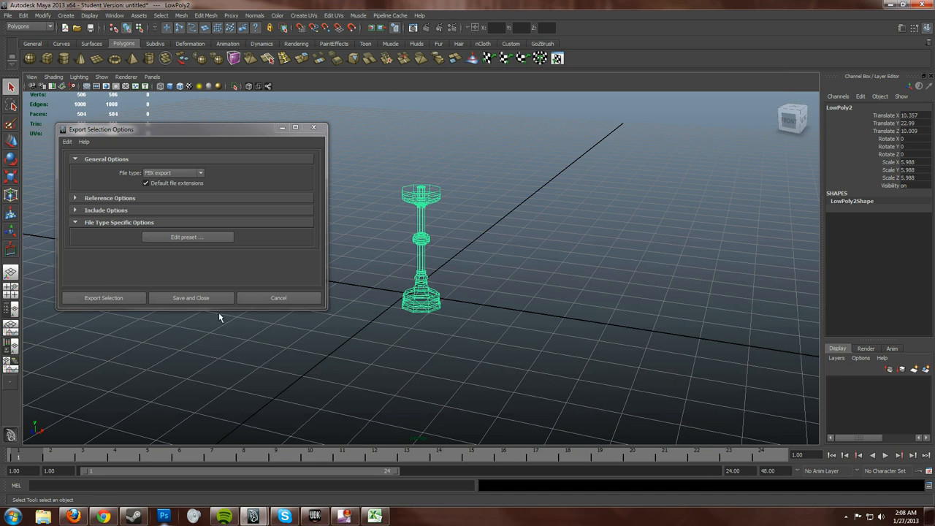
# - Export the selected candle holder to the Desktop as Candle_Holder_LowPoly_01.fbx, replacing the existing file
pyautogui.click(142, 298)
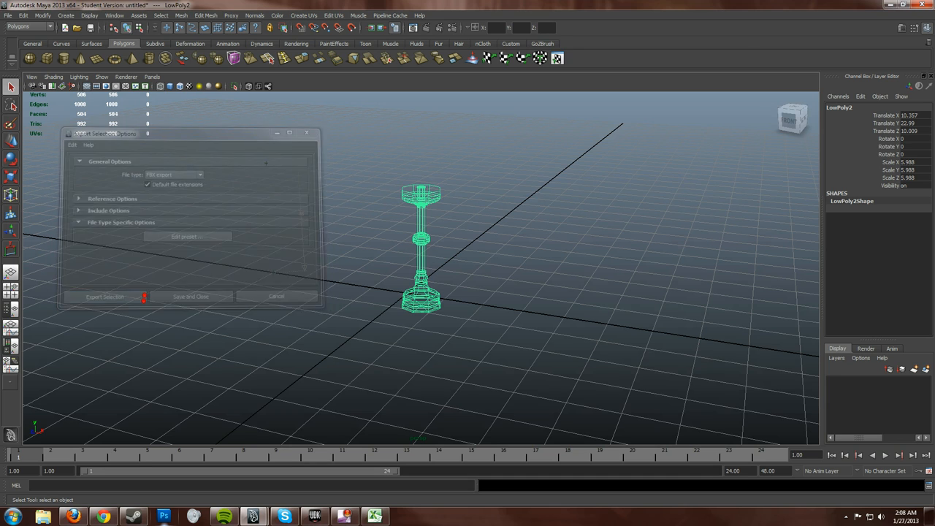
pyautogui.click(211, 178)
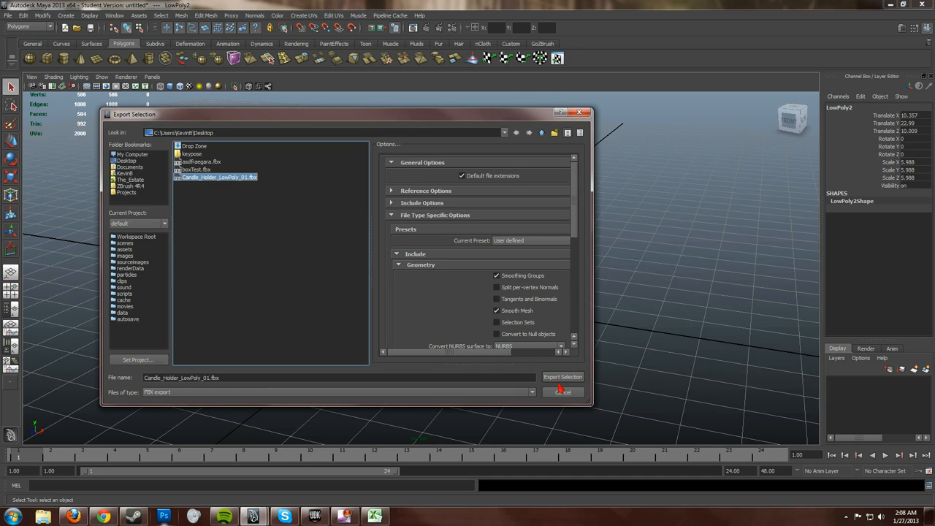
pyautogui.click(562, 378)
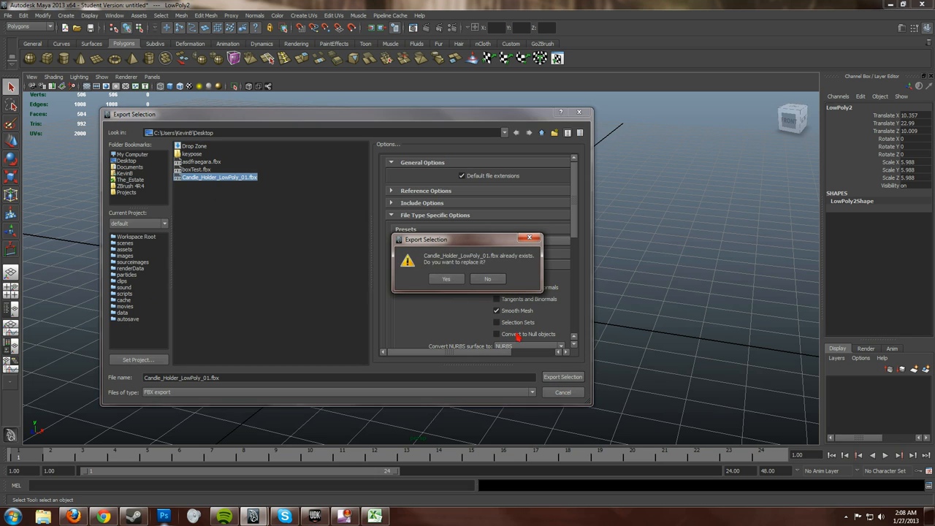
pyautogui.click(447, 280)
# - Switch to UDK and force-delete the old Candle_Holder_LowPoly_01 static mesh from the asdf package
pyautogui.click(315, 516)
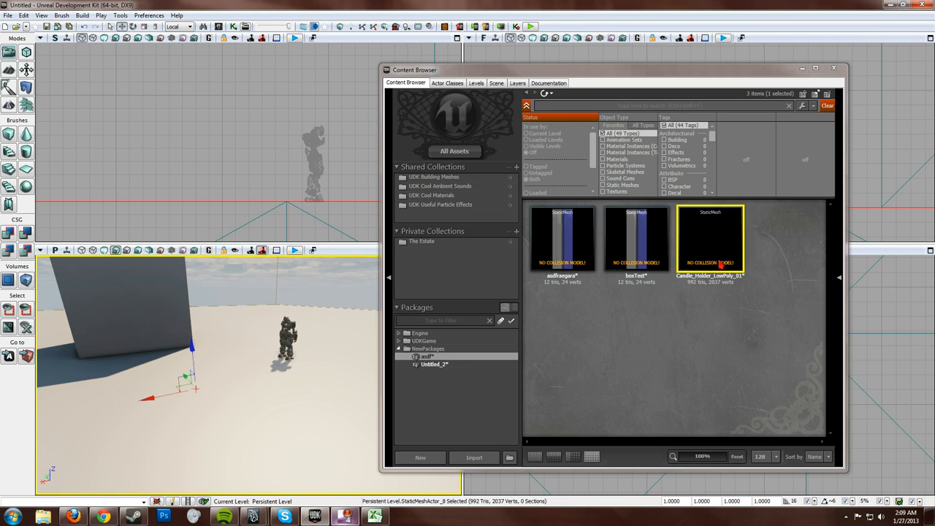
pyautogui.rightClick(719, 264)
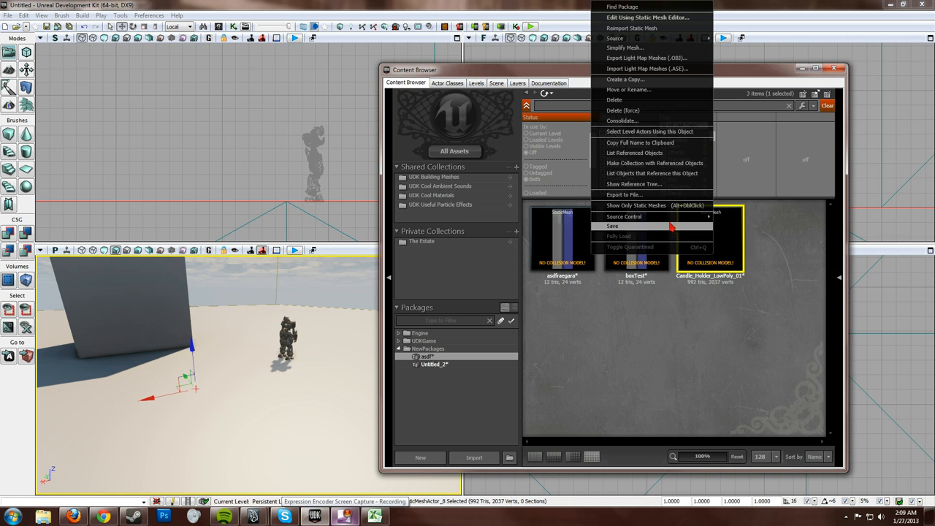
pyautogui.click(635, 110)
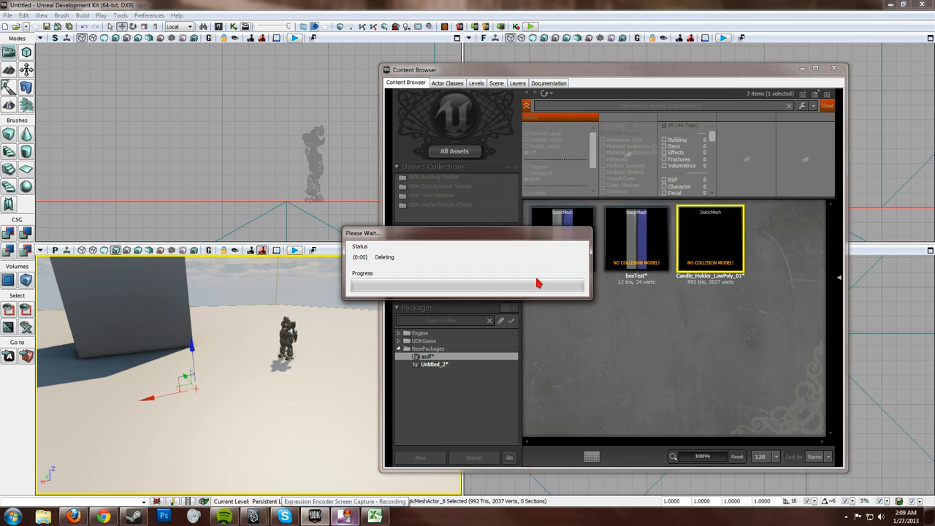
pyautogui.click(485, 310)
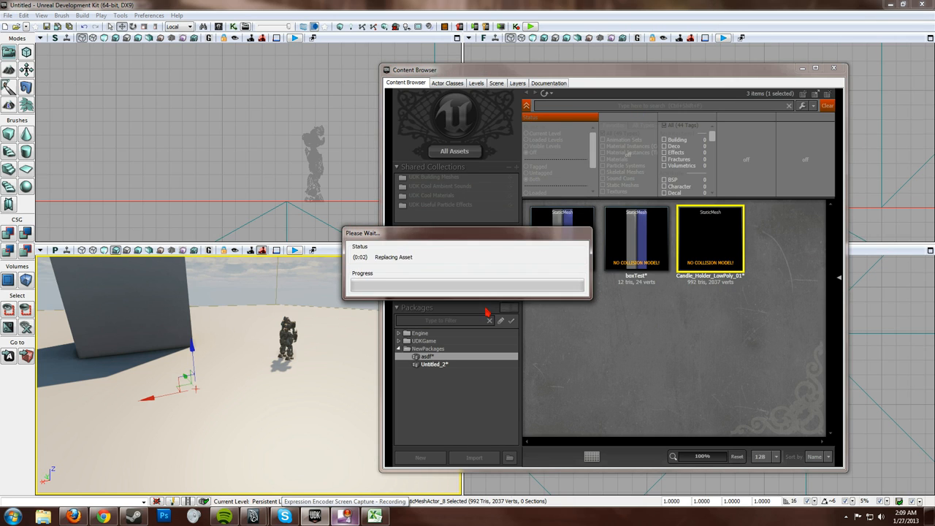
# - Import Candle_Holder_LowPoly_01.fbx from the Desktop into the asdf package as a static mesh
pyautogui.click(473, 457)
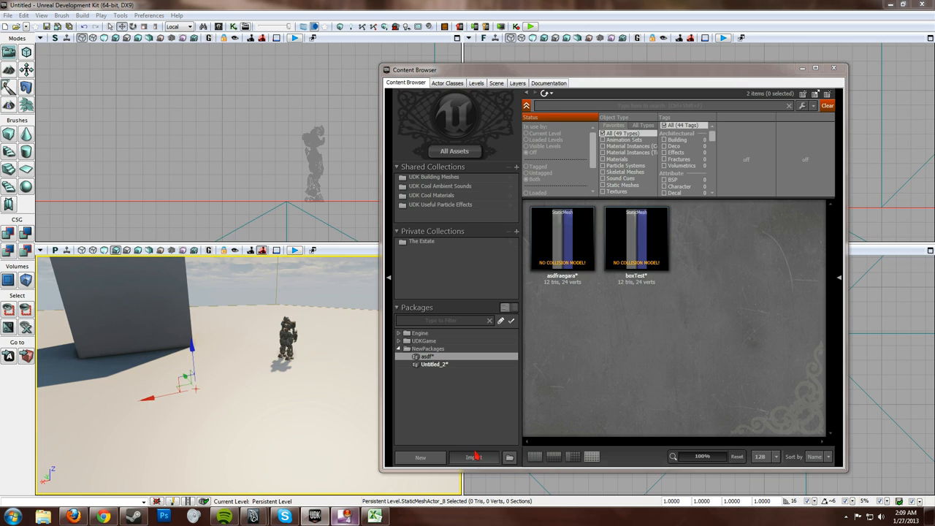
pyautogui.click(412, 299)
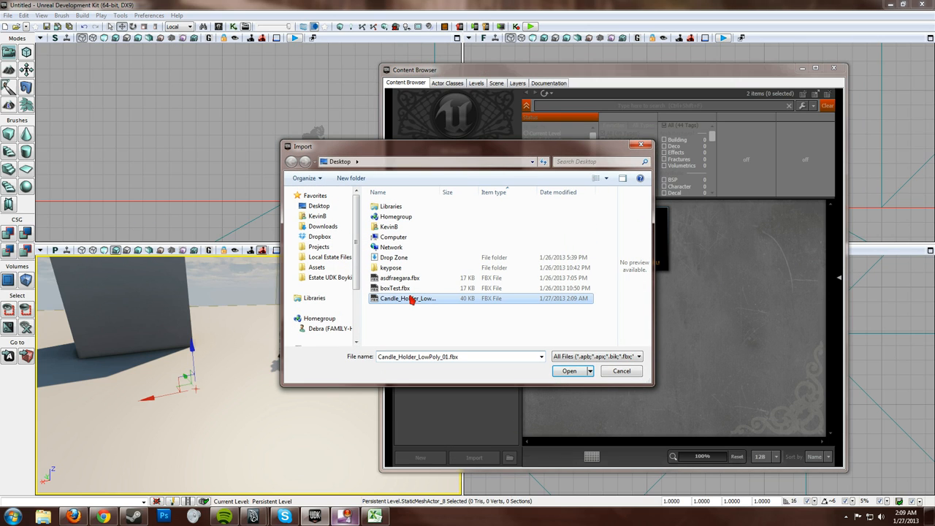
pyautogui.click(570, 371)
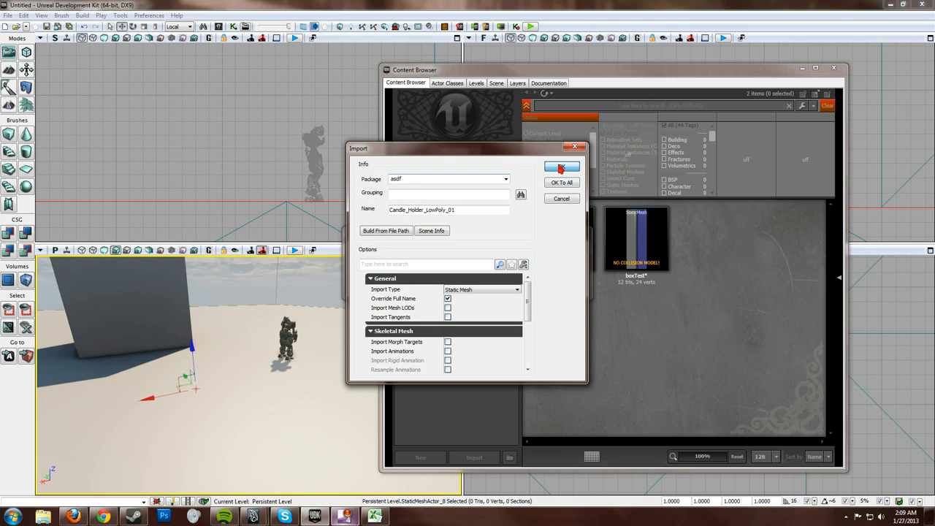
pyautogui.click(560, 168)
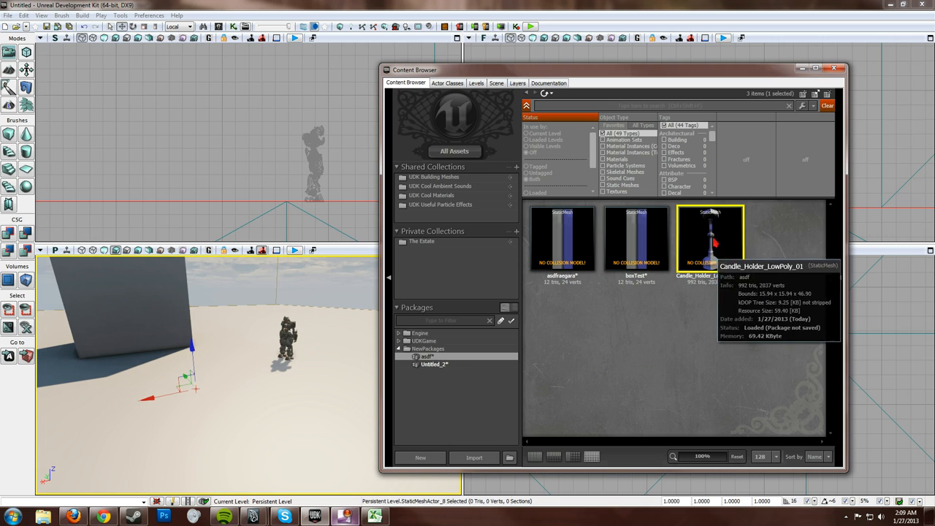
# - Place the imported candle holder in the level beside the robot character and undo the trial duplicate
pyautogui.click(305, 371)
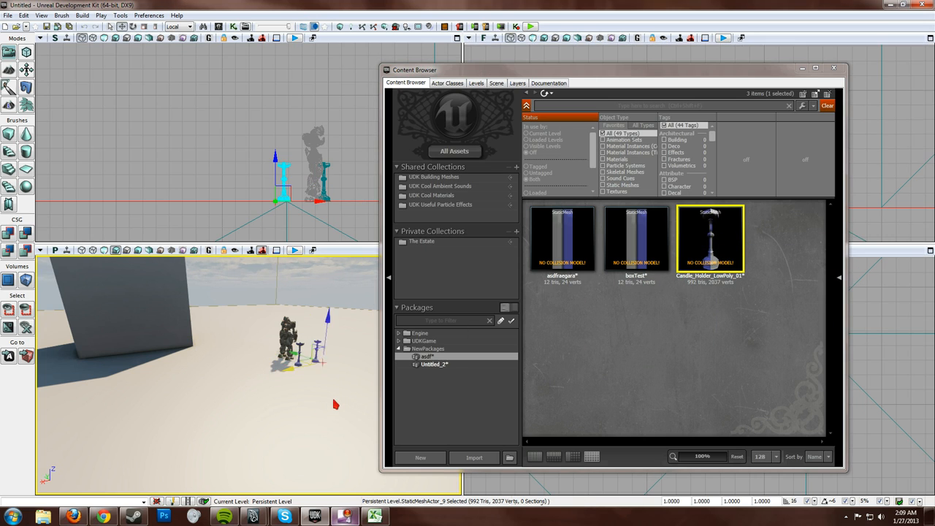
pyautogui.keyDown('alt'); pyautogui.moveTo(322, 407); pyautogui.dragTo(338, 394); pyautogui.keyUp('alt')
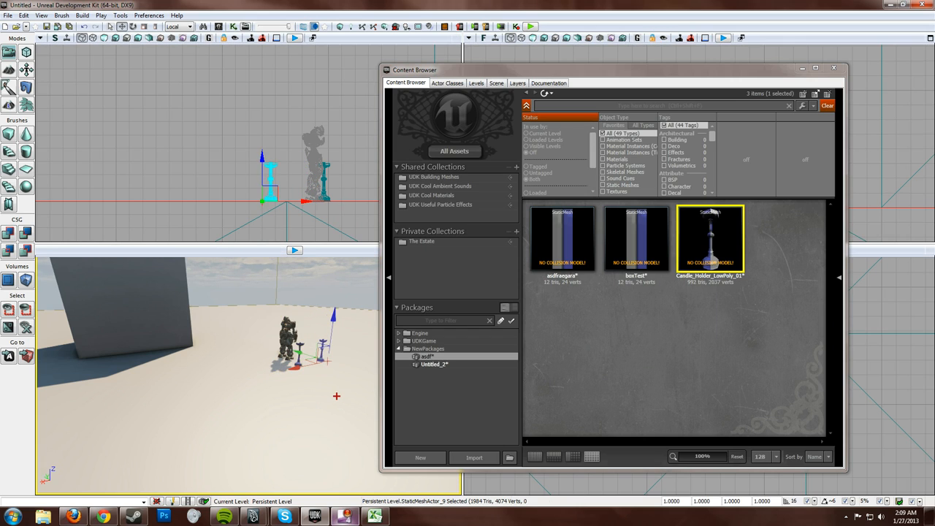
pyautogui.hotkey('ctrl', 'z')
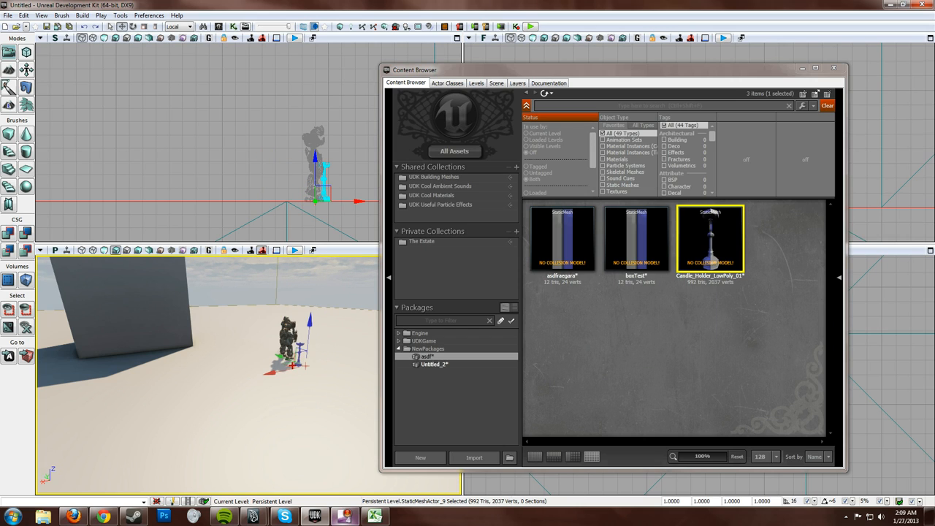
# - Close the Content Browser and compare the candle holder's size with the robot character from several angles
pyautogui.scroll(-2, 287, 368)
pyautogui.scroll(6, 287, 367)
pyautogui.scroll(-2, 286, 368)
pyautogui.scroll(2, 286, 368)
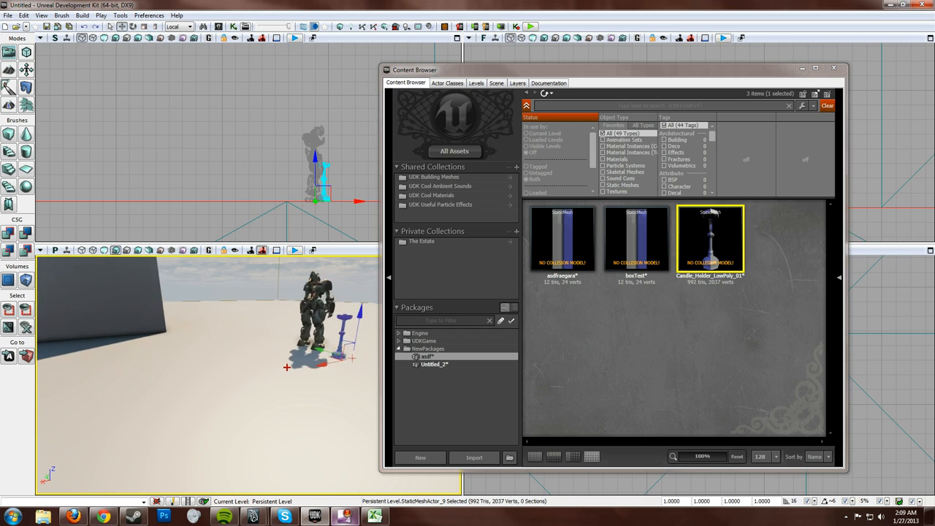
pyautogui.click(835, 69)
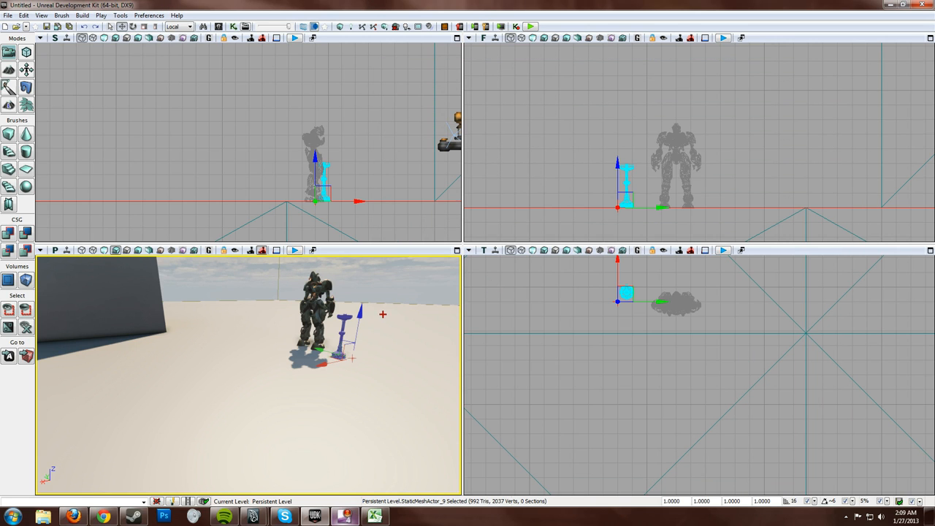
pyautogui.moveTo(371, 331); pyautogui.dragTo(439, 306, button='right')
pyautogui.moveTo(248, 375); pyautogui.dragTo(365, 401, button='right')
pyautogui.moveTo(365, 401)
pyautogui.mouseDown()
pyautogui.moveTo(365, 418)
pyautogui.moveTo(358, 351)
pyautogui.moveTo(366, 399)
pyautogui.mouseUp()
pyautogui.moveTo(365, 399); pyautogui.dragTo(397, 407, button='right')
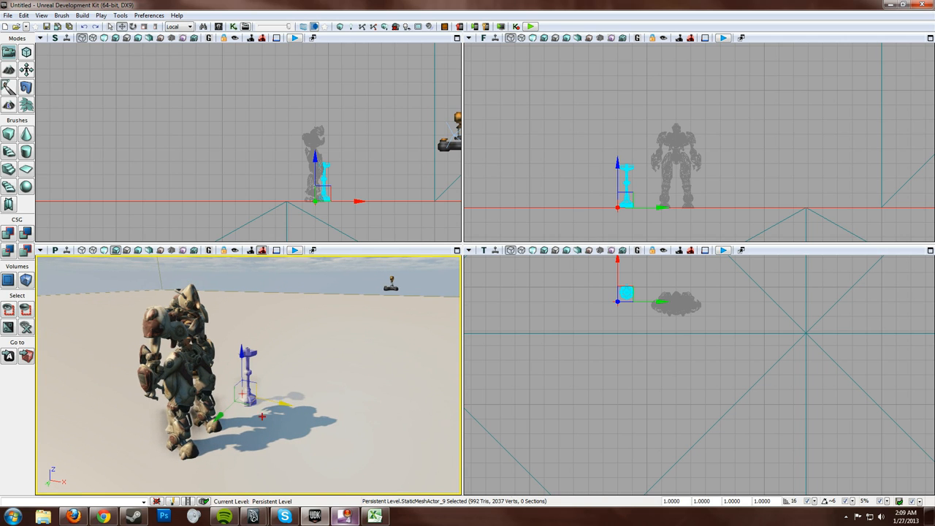
# - Move the candle holder along the X axis away from the robot character, over to the large box's corner
pyautogui.moveTo(464, 418); pyautogui.dragTo(529, 436)
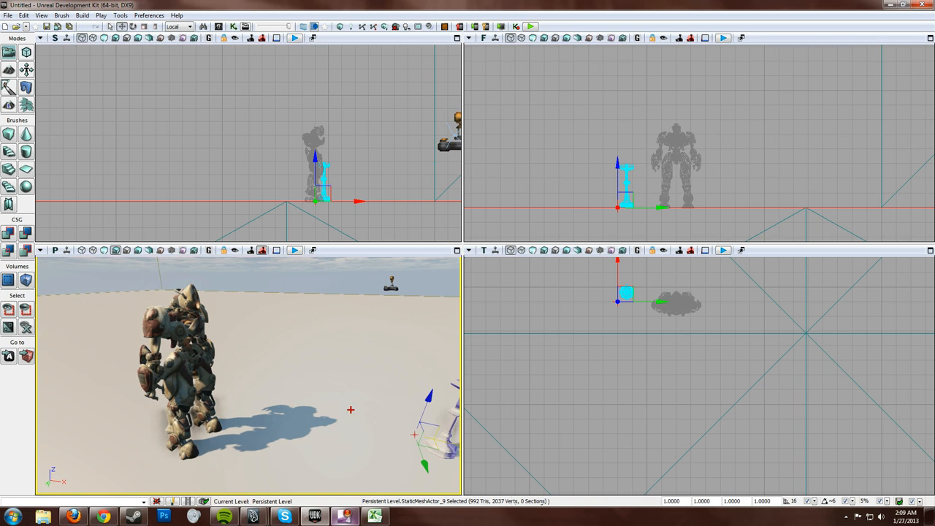
pyautogui.moveTo(351, 409); pyautogui.dragTo(420, 394, button='right')
pyautogui.moveTo(289, 367)
pyautogui.mouseDown(button='right')
pyautogui.moveTo(307, 374)
pyautogui.moveTo(293, 395)
pyautogui.moveTo(290, 368)
pyautogui.mouseUp(button='right')
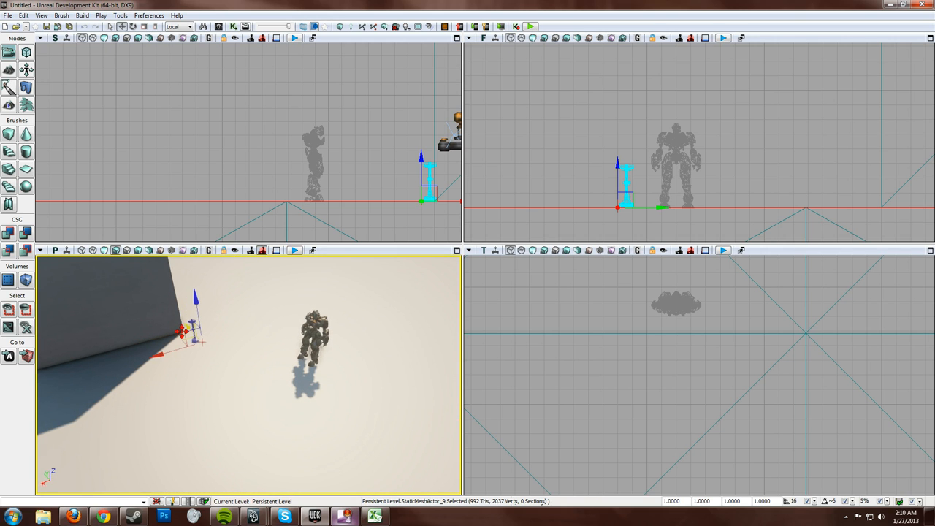
# - Move the candle holder around the large box's corner to its shaded side, with the base against the wall
pyautogui.moveTo(182, 332); pyautogui.dragTo(160, 354)
pyautogui.moveTo(137, 379); pyautogui.dragTo(173, 400, button='right')
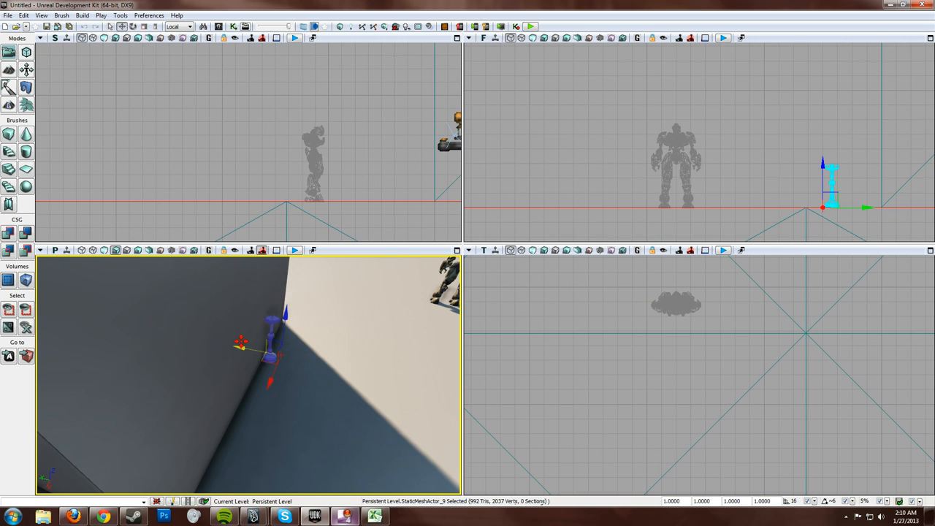
pyautogui.moveTo(246, 363); pyautogui.dragTo(194, 332, button='right')
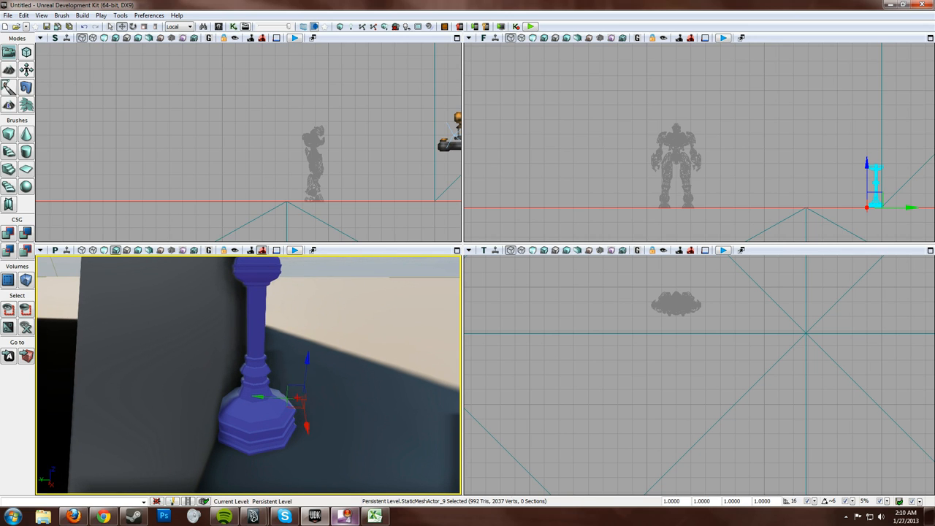
pyautogui.scroll(-6, 315, 408)
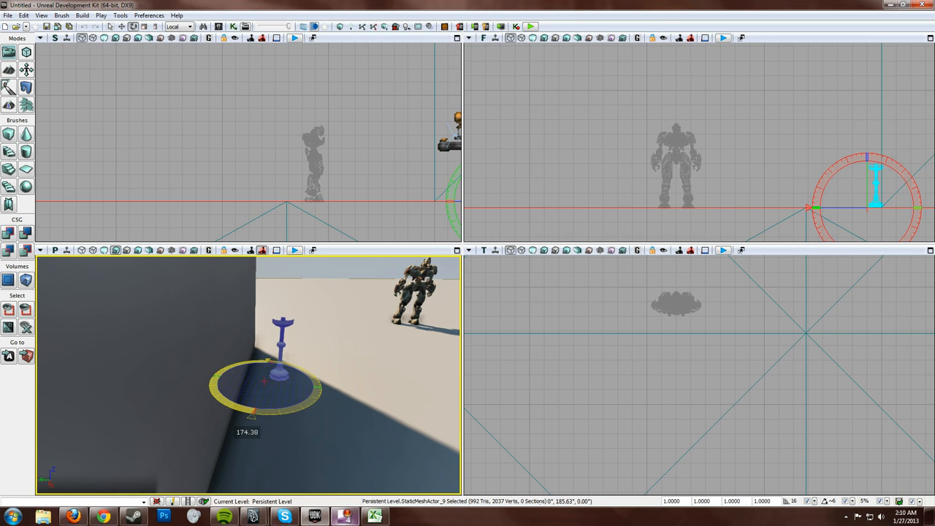
# - Rotate the candle holder half a turn about the vertical axis and move it along the Y axis back against the box's wall
pyautogui.moveTo(294, 409); pyautogui.dragTo(293, 408)
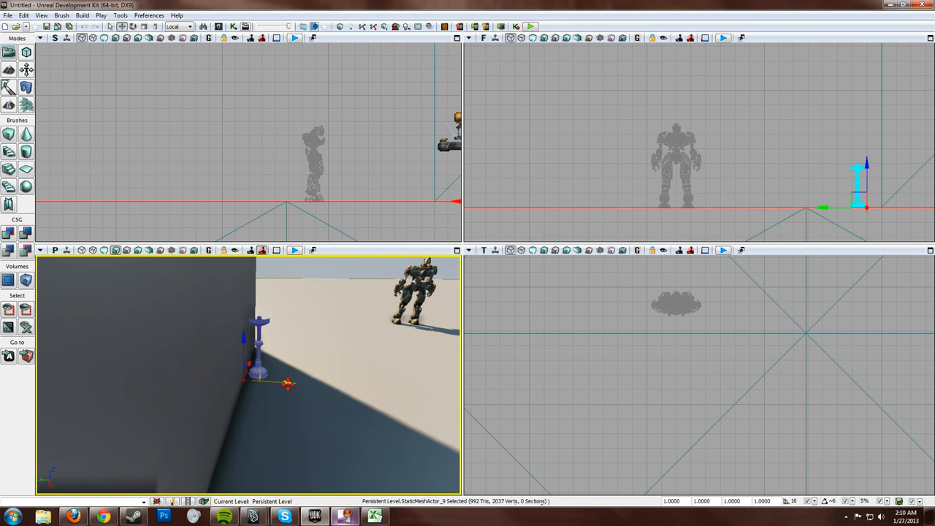
pyautogui.moveTo(288, 383); pyautogui.dragTo(286, 384)
pyautogui.moveTo(353, 381); pyautogui.dragTo(73, 413, button='right')
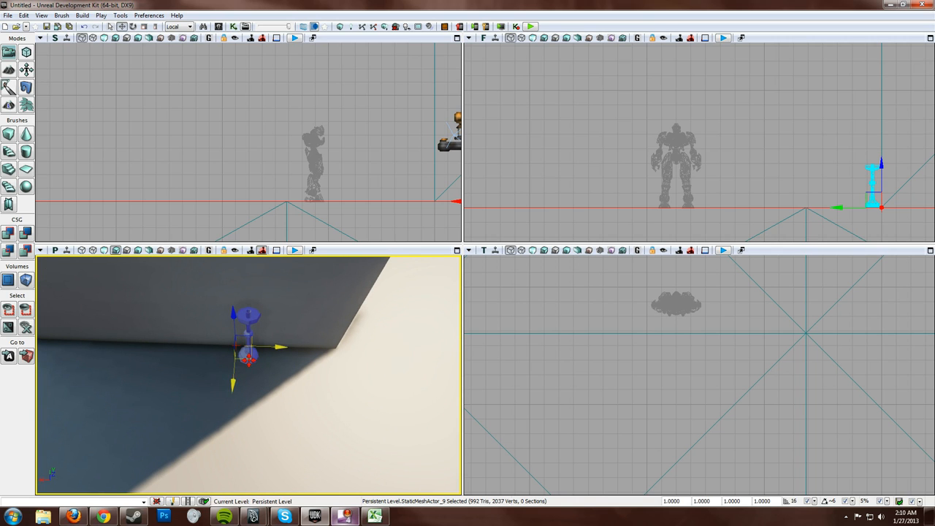
# - Move the candle holder along the wall to the large box's outer corner and leave it selected
pyautogui.moveTo(249, 360); pyautogui.dragTo(350, 340)
pyautogui.moveTo(350, 340); pyautogui.dragTo(413, 318, button='right')
pyautogui.moveTo(392, 390)
pyautogui.mouseDown(button='right')
pyautogui.moveTo(374, 390)
pyautogui.moveTo(392, 390)
pyautogui.mouseUp(button='right')
pyautogui.click(324, 393)
pyautogui.moveTo(324, 394); pyautogui.dragTo(315, 368, button='right')
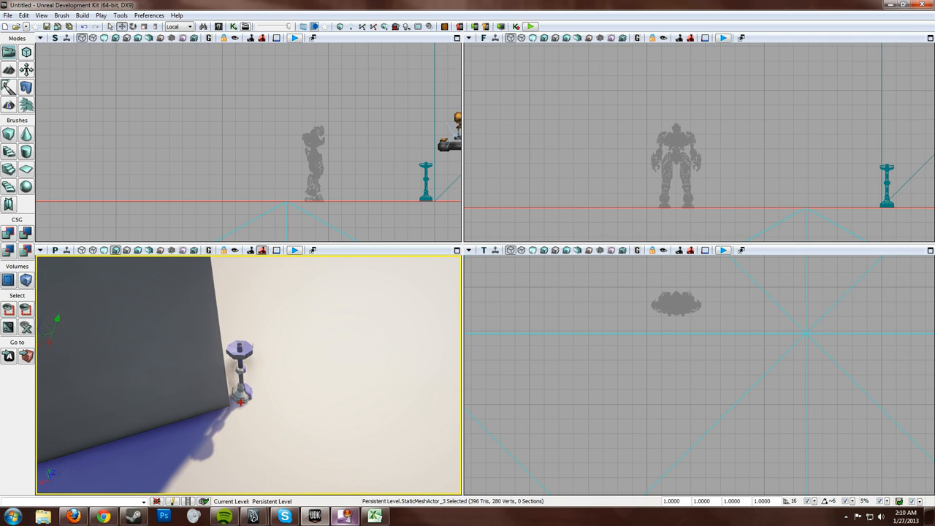
pyautogui.click(241, 400)
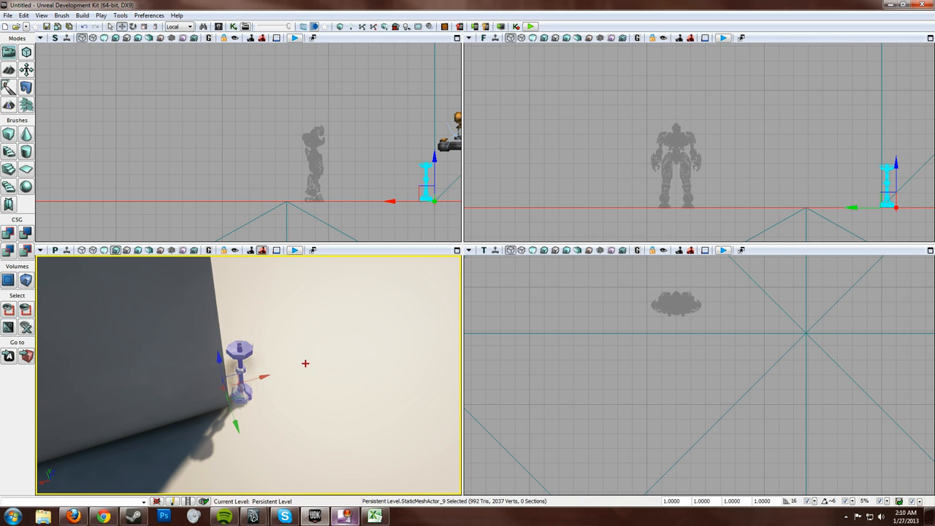
pyautogui.moveTo(305, 363); pyautogui.dragTo(305, 363, button='right')
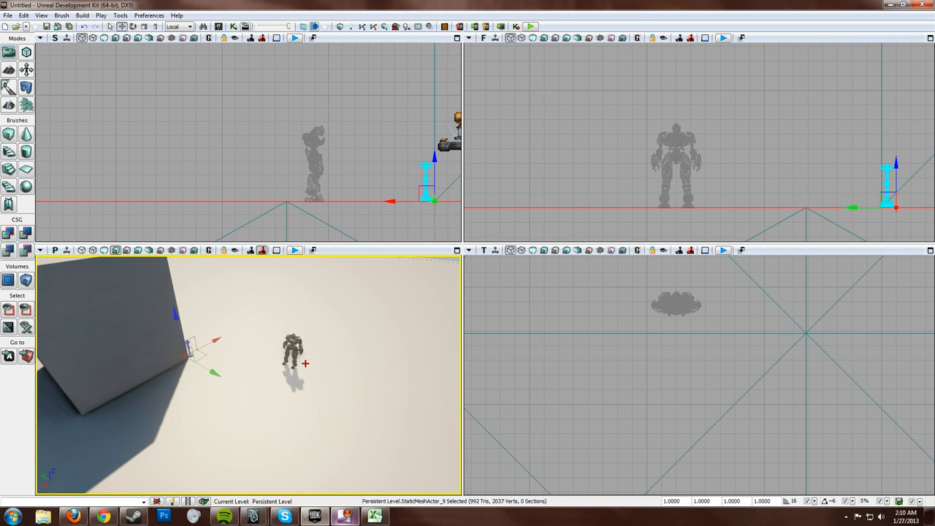